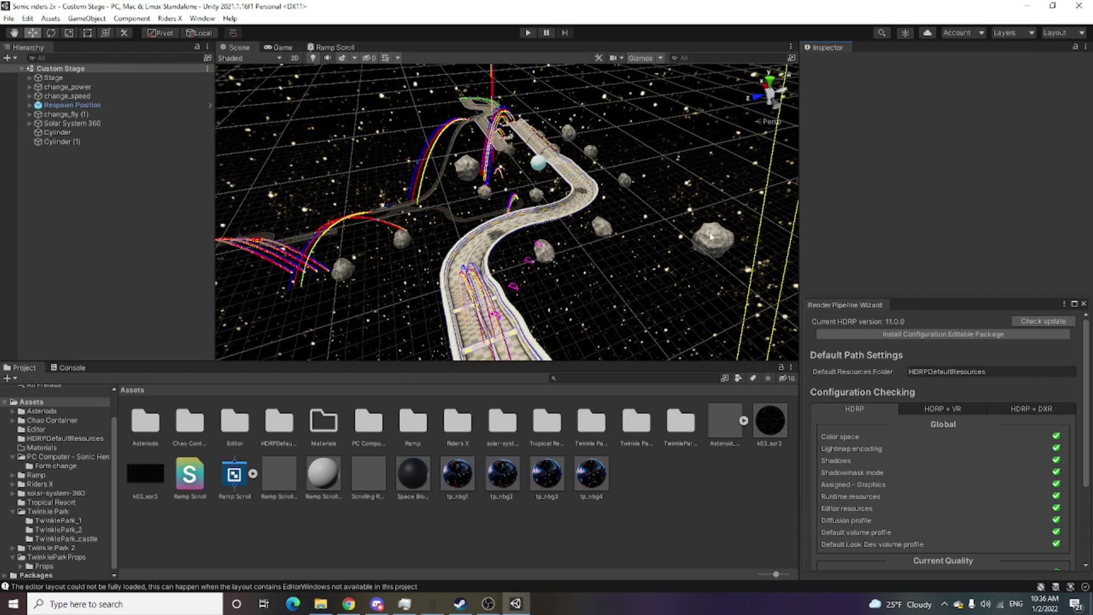
Step: Orbit around the space track, then switch to the Discord #downloads channel
right_click_drag(675, 235, 539, 224)
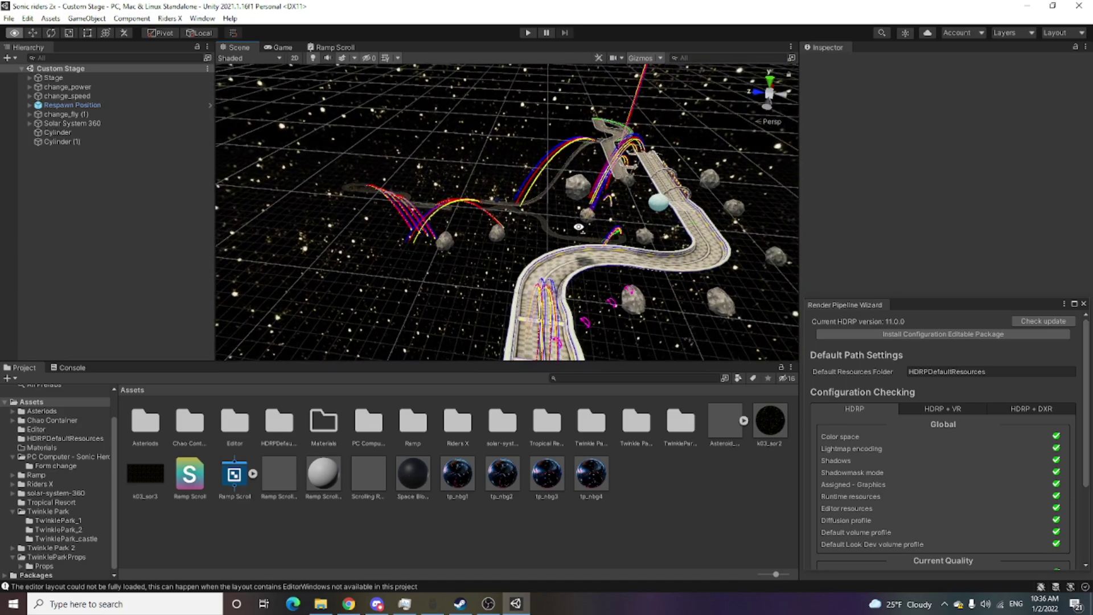
right_click_drag(539, 224, 437, 485)
mouse_move(472, 309)
right_mouse_down()
mouse_move(620, 317)
mouse_move(653, 299)
mouse_move(523, 276)
right_mouse_up()
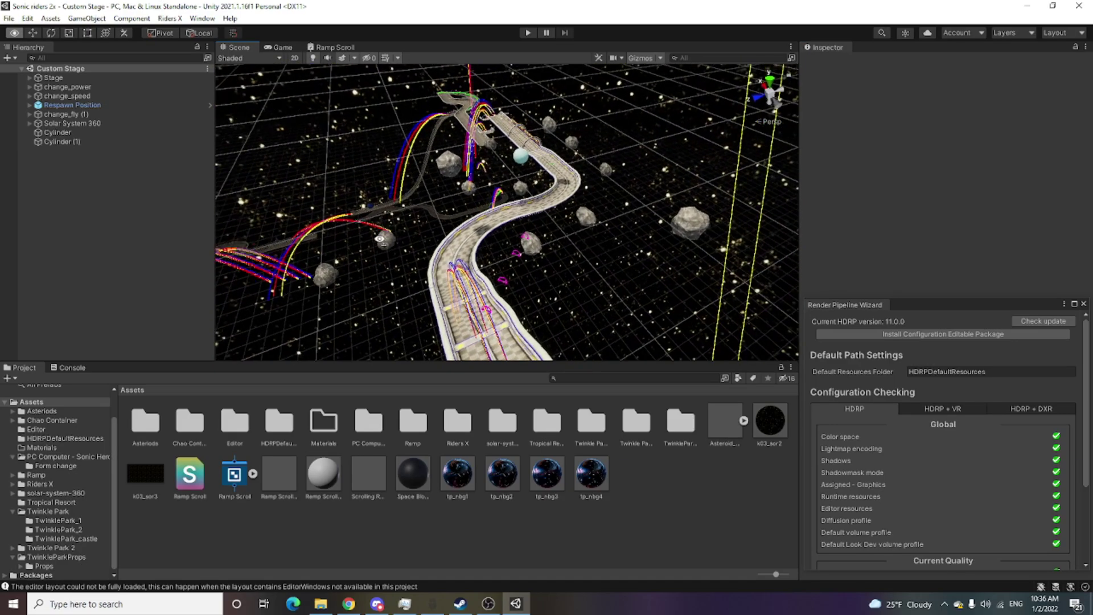
right_click_drag(522, 275, 376, 249)
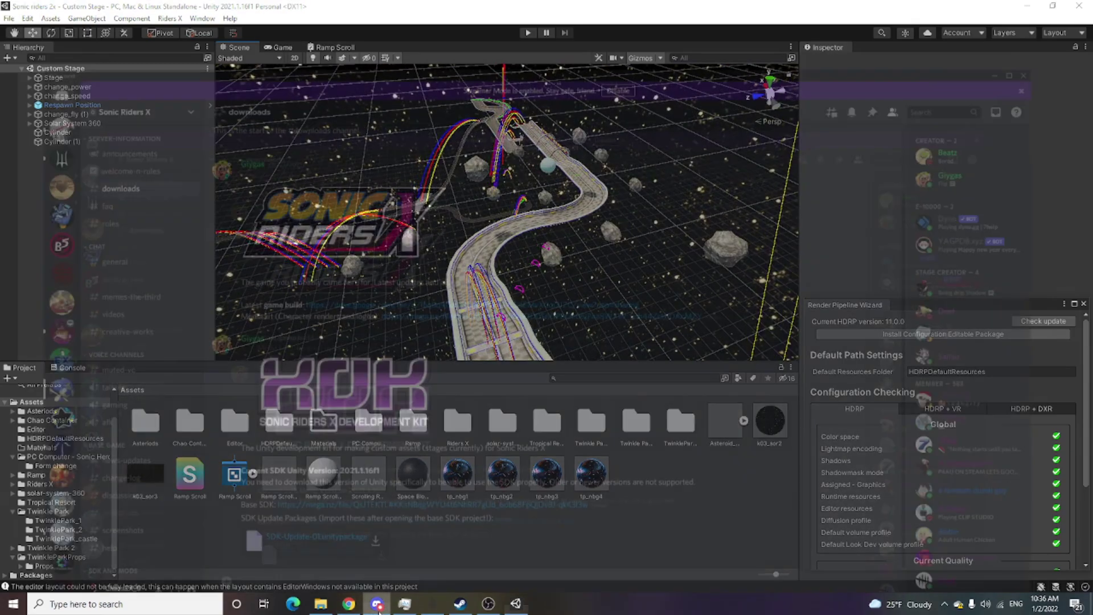
left_click(377, 604)
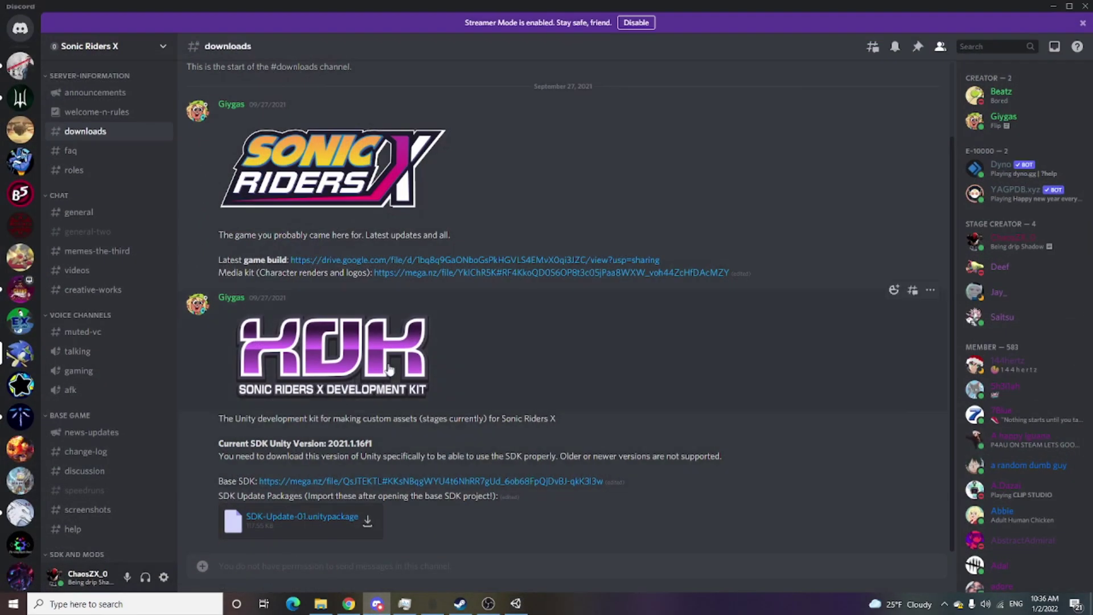
mouse_move(331, 357)
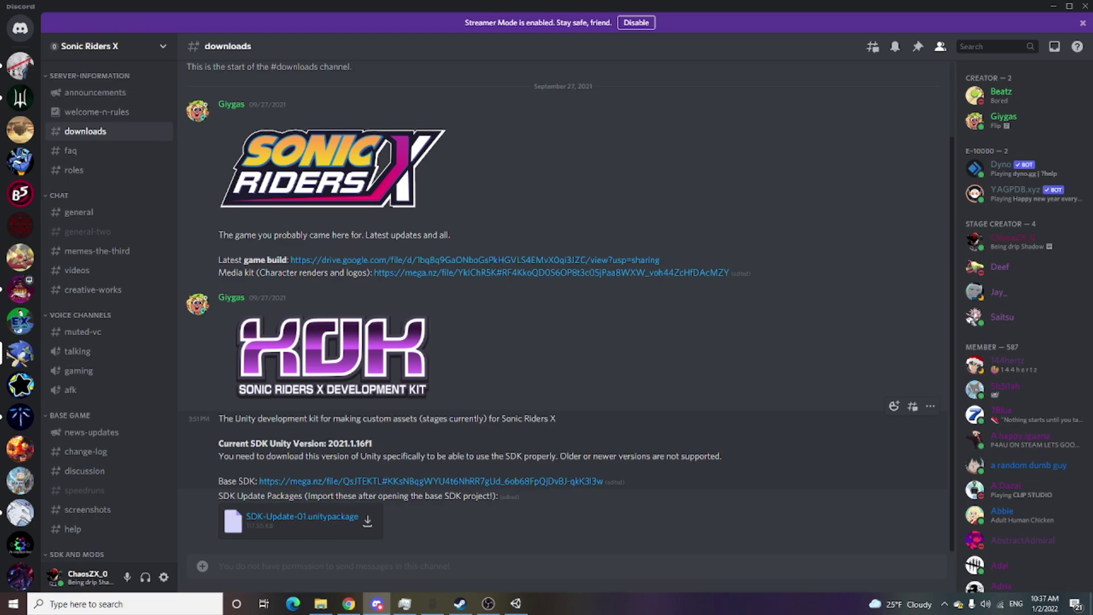
Step: Launch Unity Hub from Windows search, then return to the Discord downloads channel
left_click(13, 604)
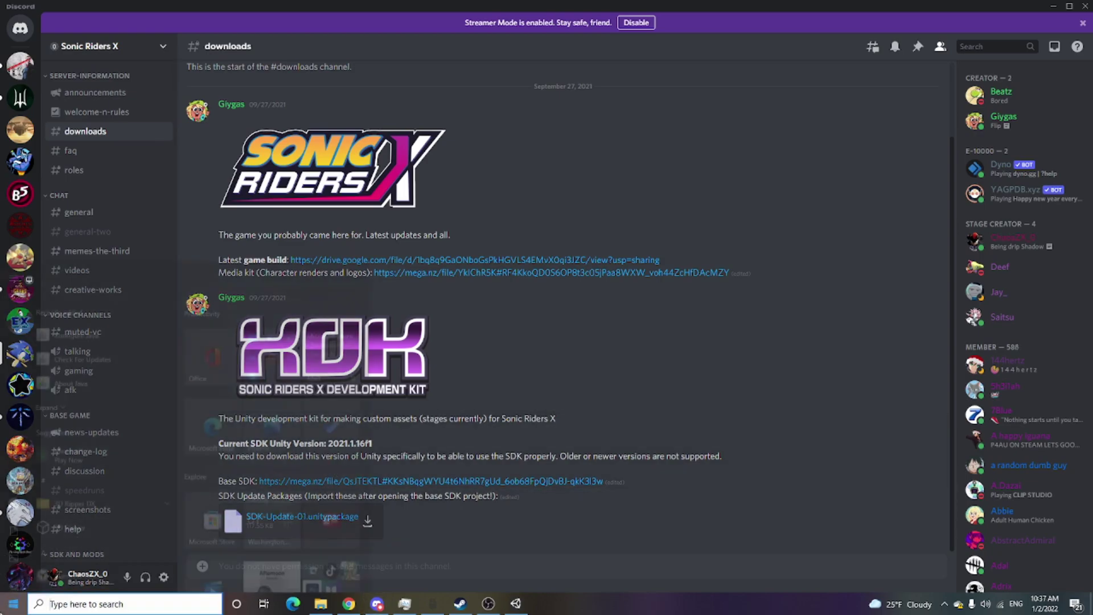
type("unity")
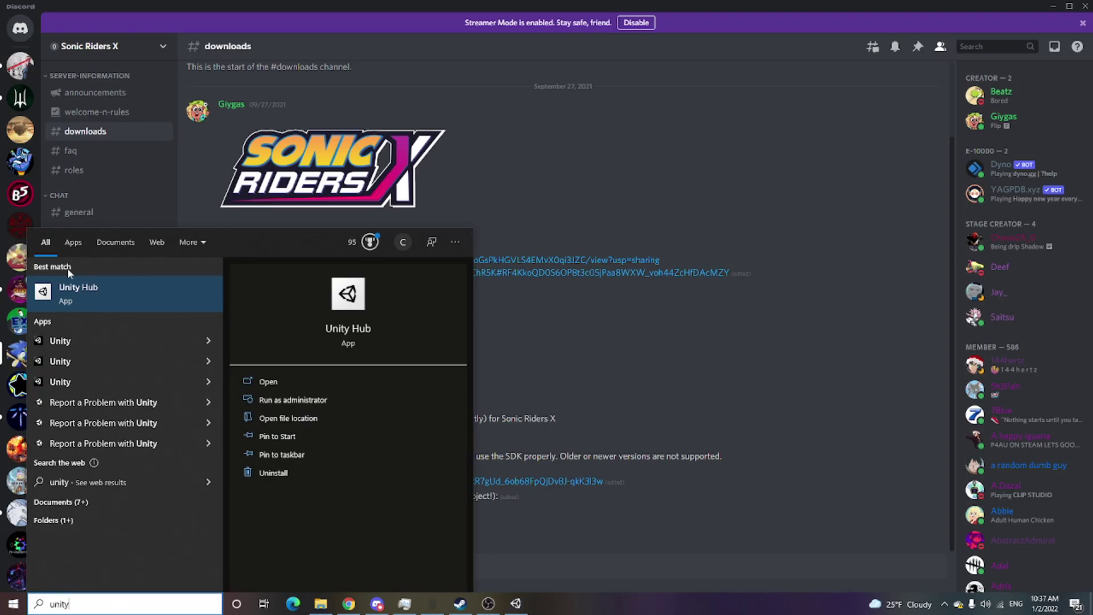
left_click(70, 286)
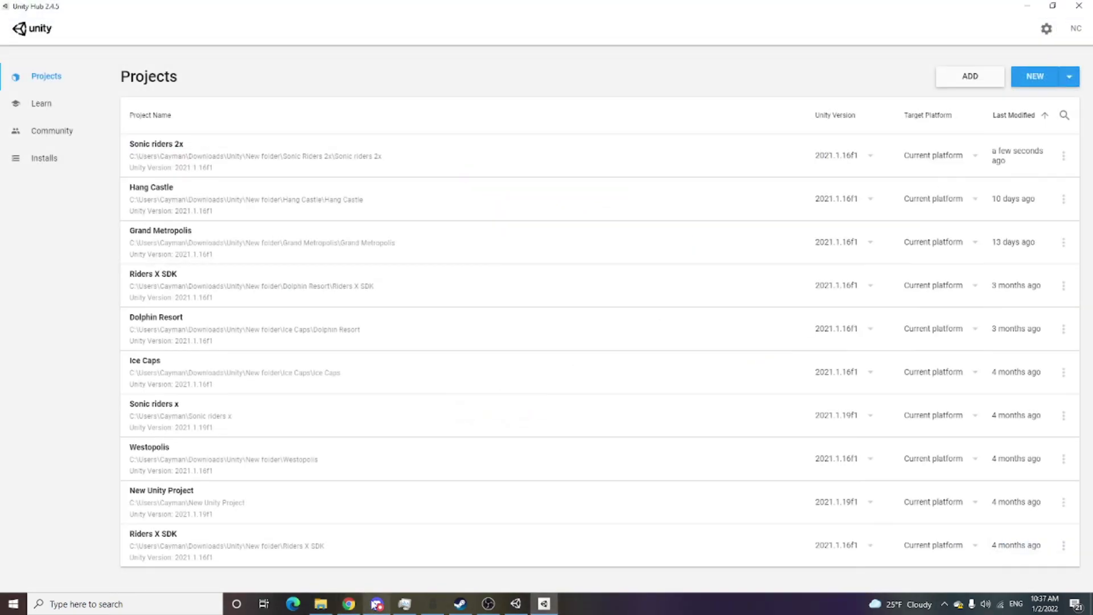
left_click(377, 604)
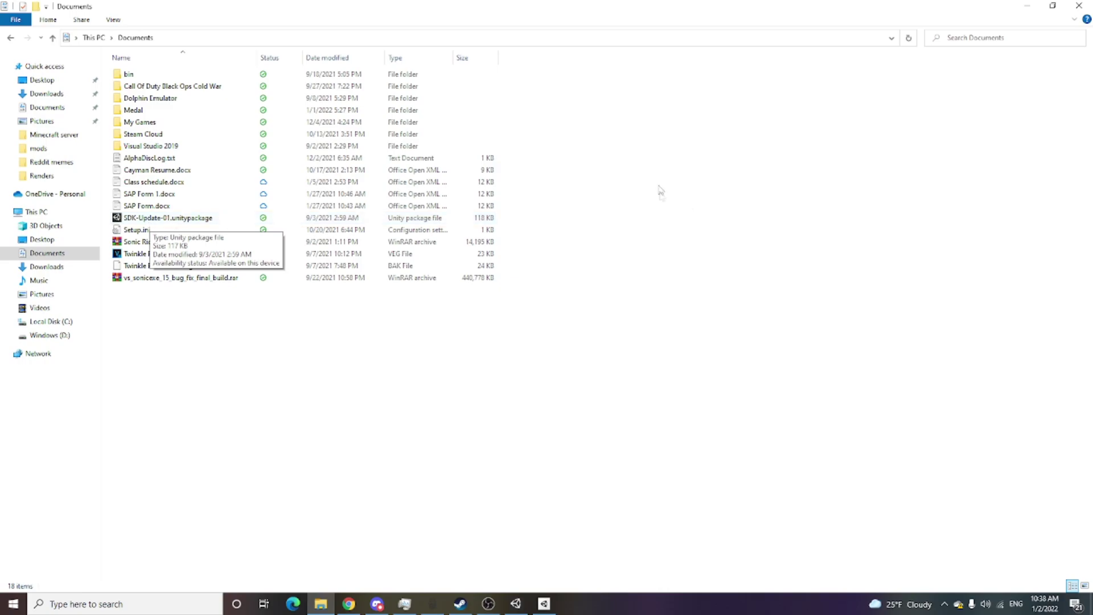
Step: Create a new folder named 'Sonic Riders Project' in Documents
right_click(648, 170)
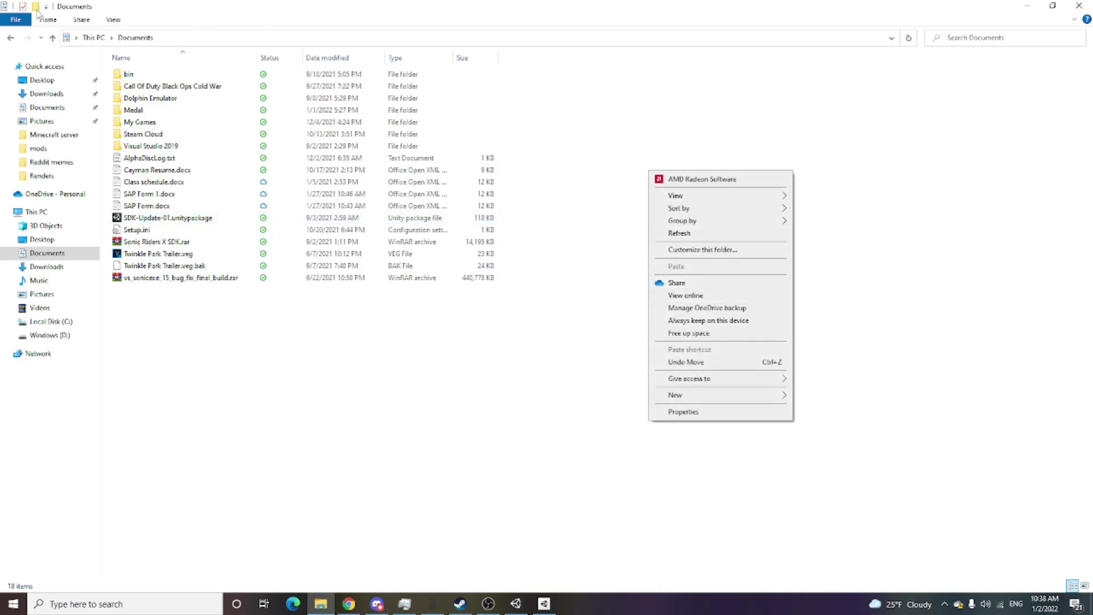
left_click(35, 7)
key("BackSpace")
type("Sonic")
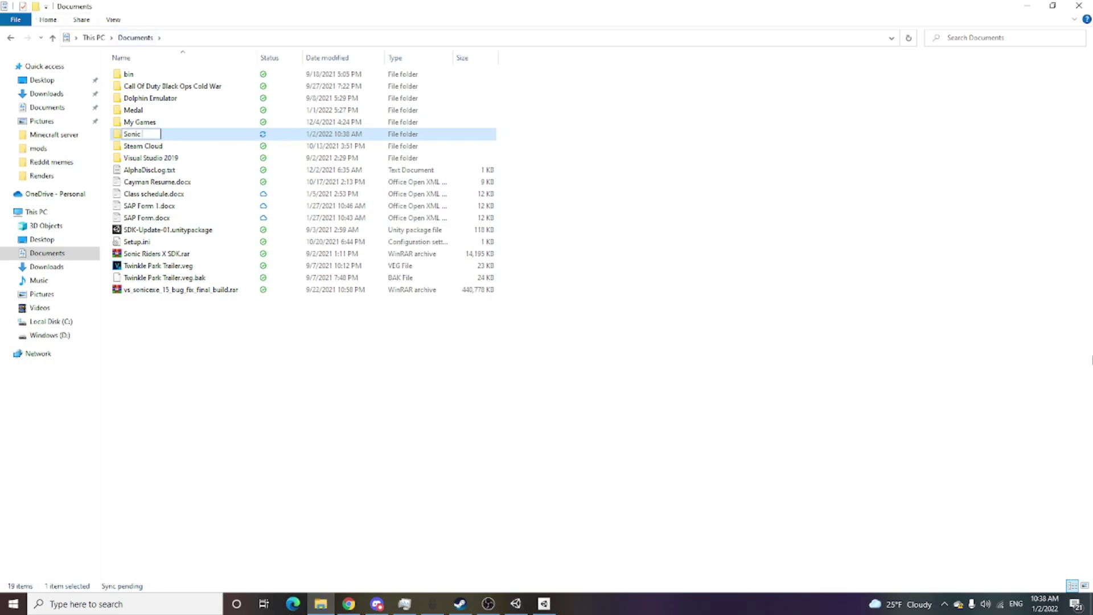
type("Riders Pro")
type("ject")
key("Return")
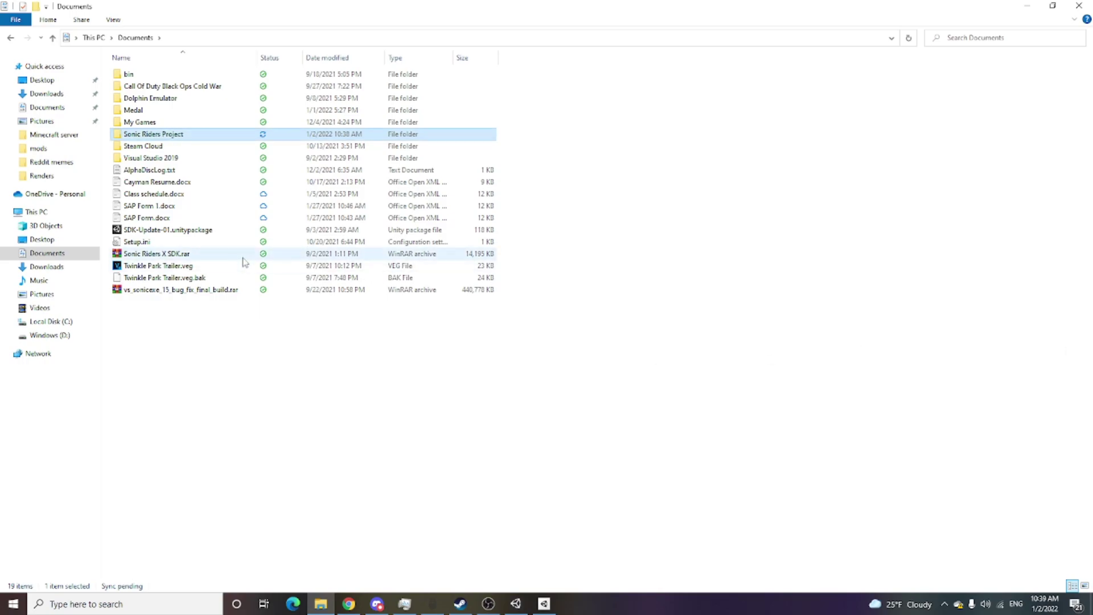
Step: Move the SDK archive and SDK update package into Sonic Riders Project, then open it
left_click_drag(186, 259, 150, 136)
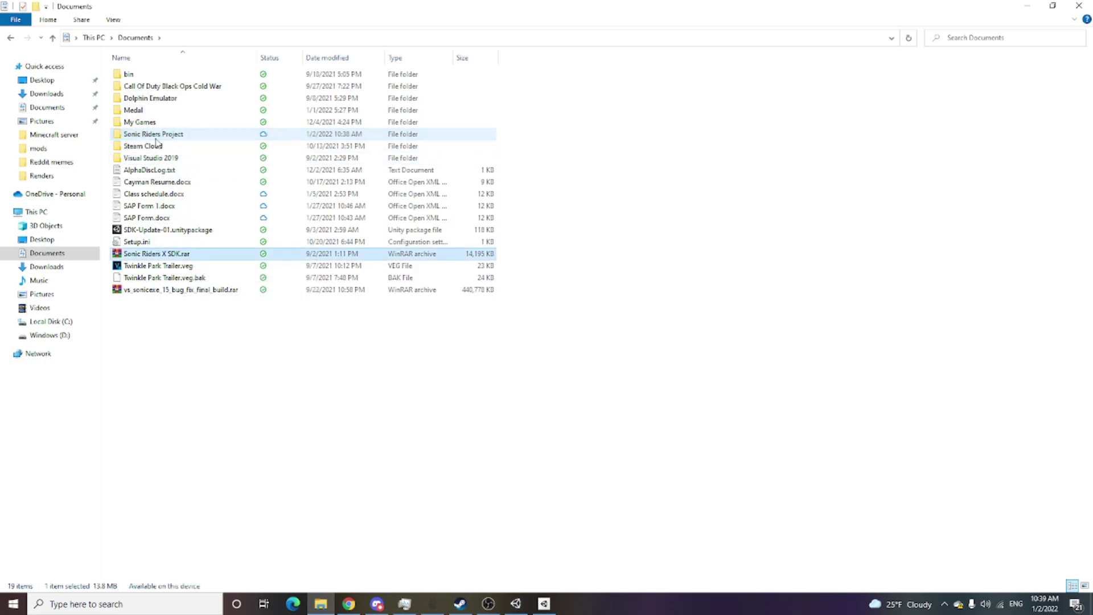
left_click_drag(157, 235, 167, 134)
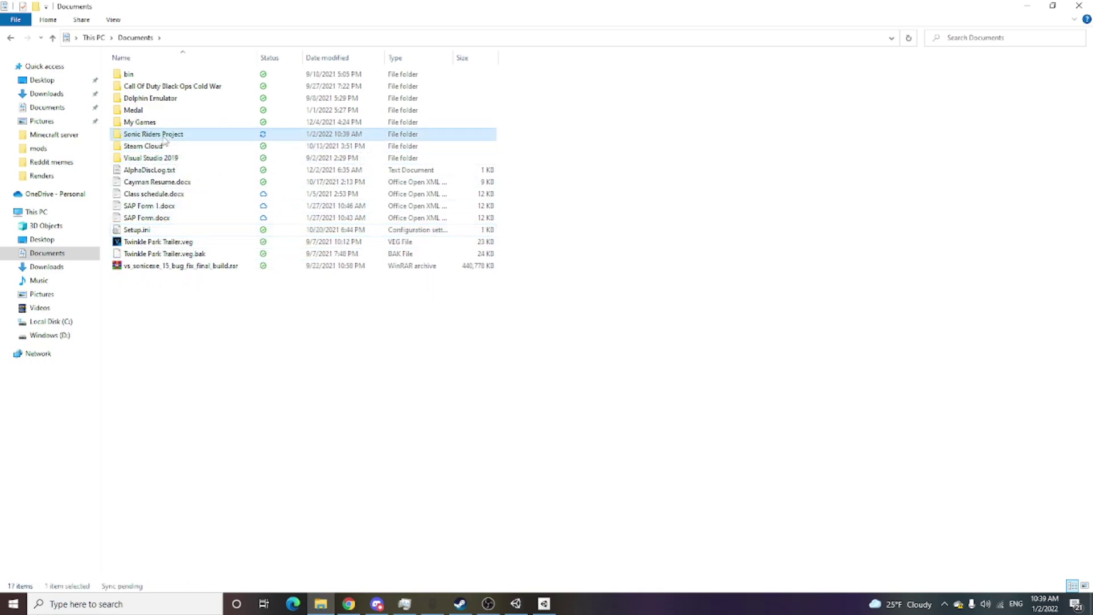
double_click(165, 135)
left_click(168, 91)
Step: Extract Sonic Riders X SDK.rar here, check the new Riders X SDK folder, then go back
right_click(168, 88)
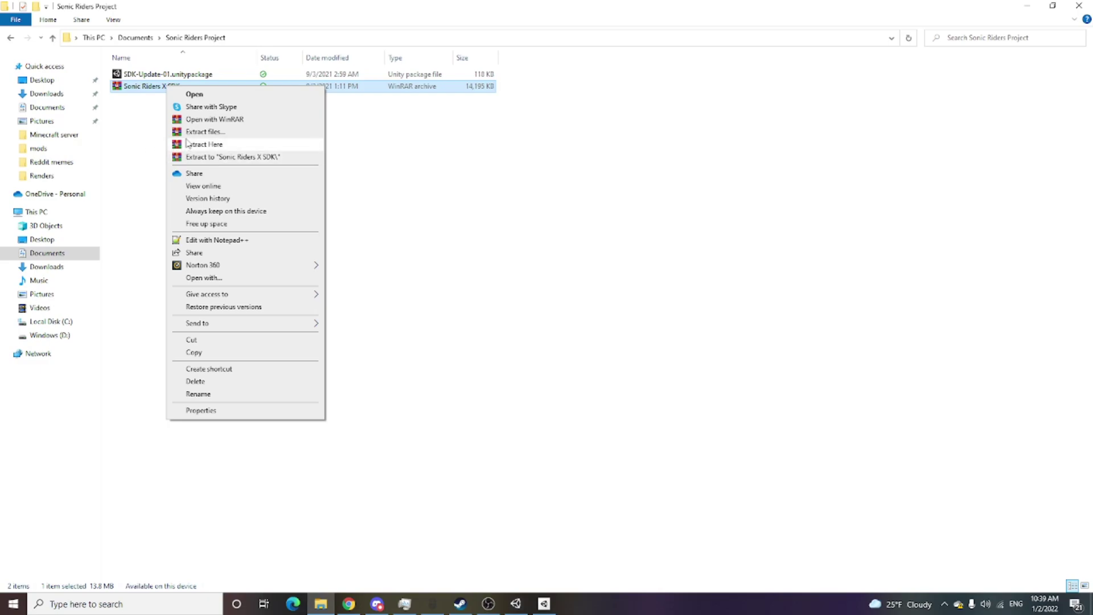
left_click(190, 146)
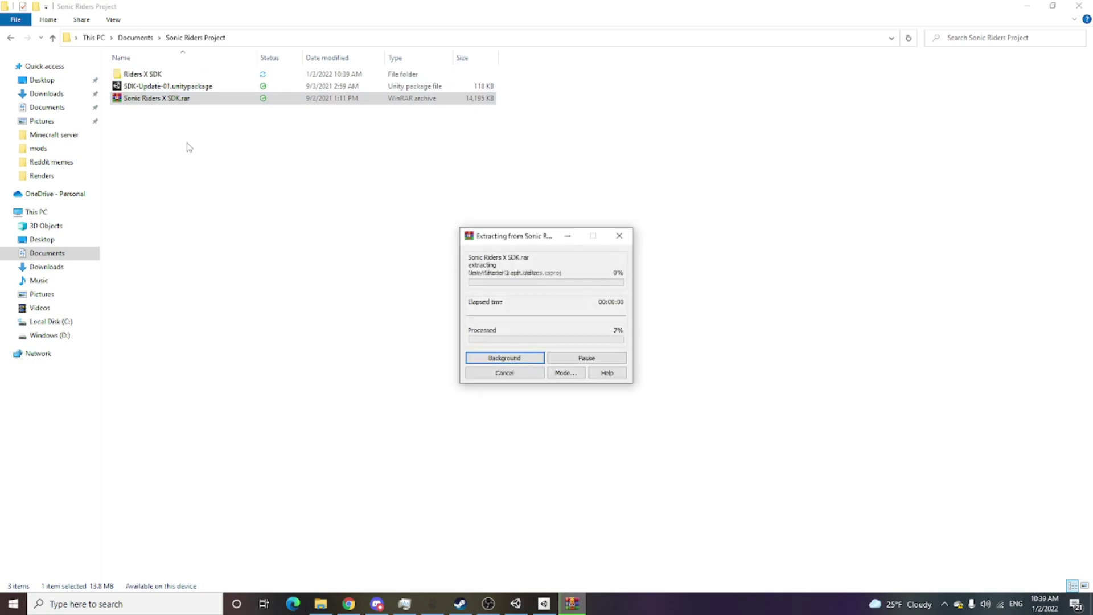
left_click(159, 78)
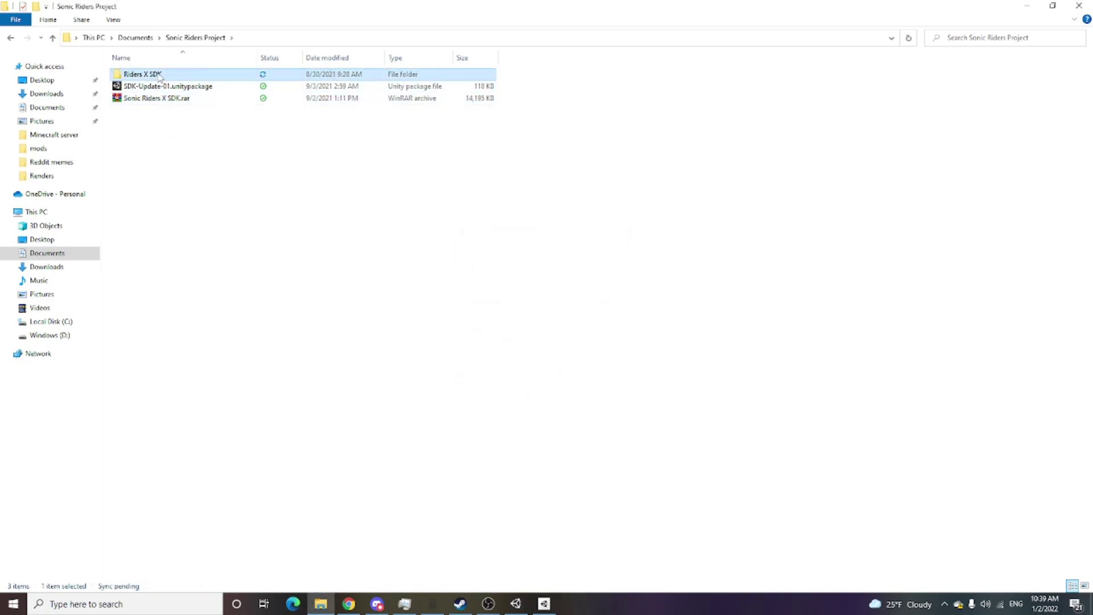
key("Return")
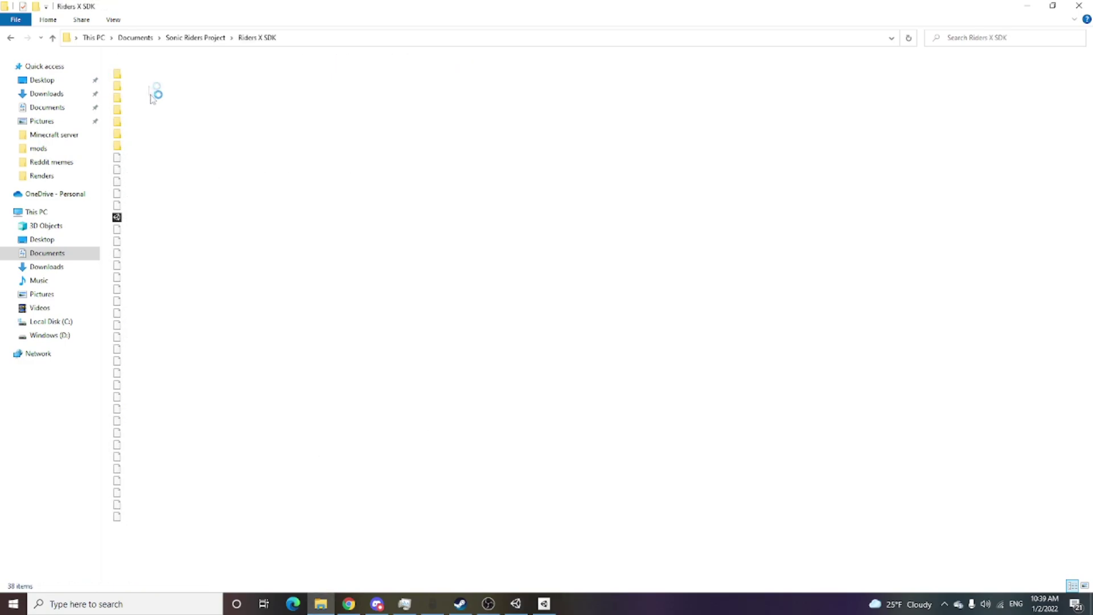
left_click(11, 37)
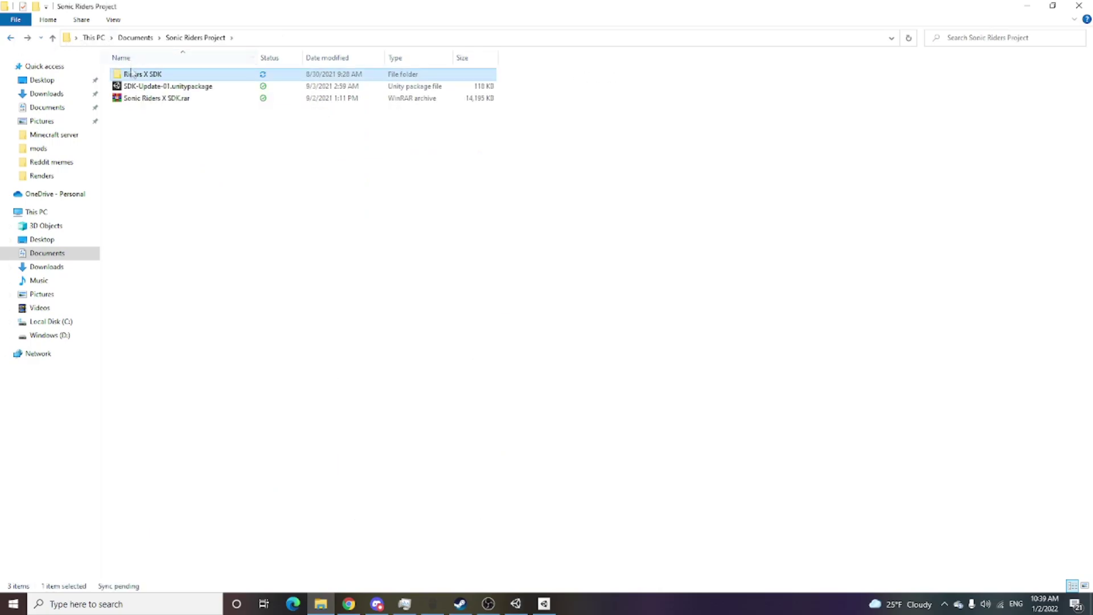
Step: Rename the Riders X SDK folder to 'Metropolis'
right_click(133, 77)
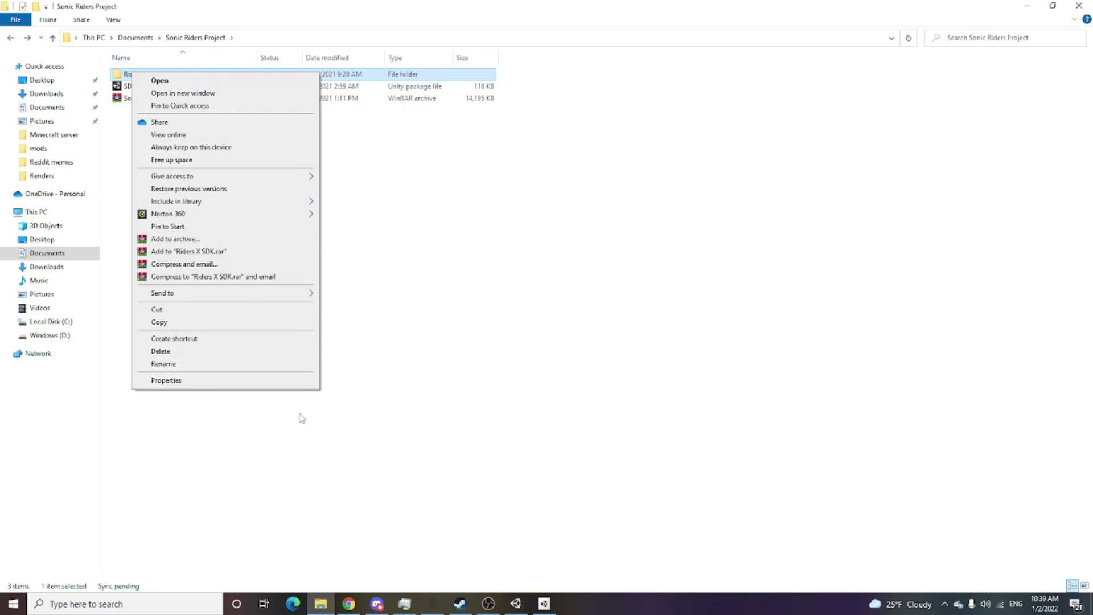
left_click(195, 365)
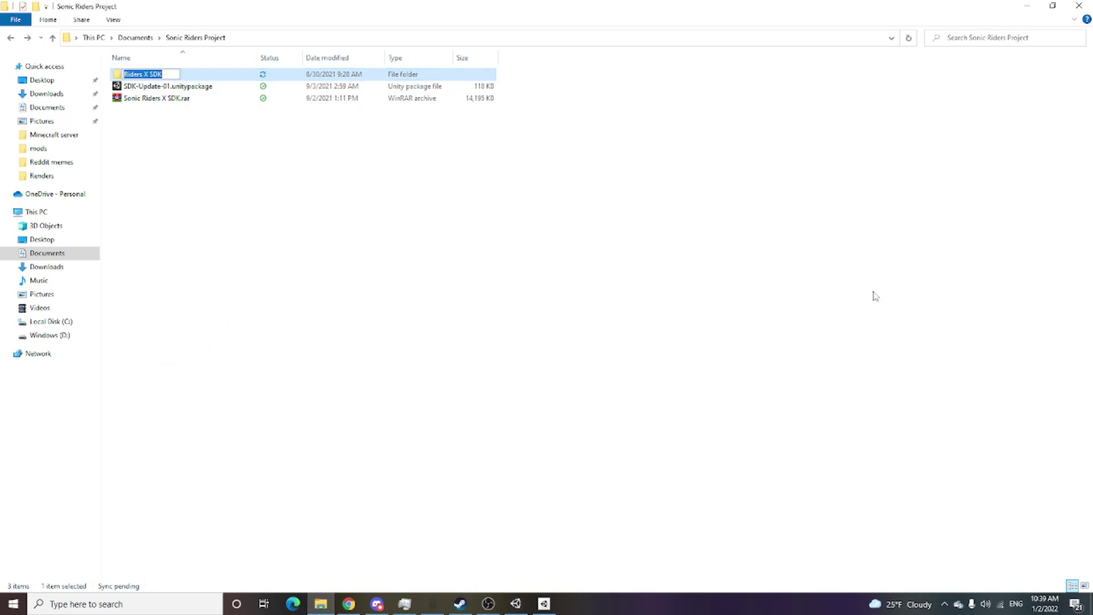
key("BackSpace")
type("Metropolis")
key("Return")
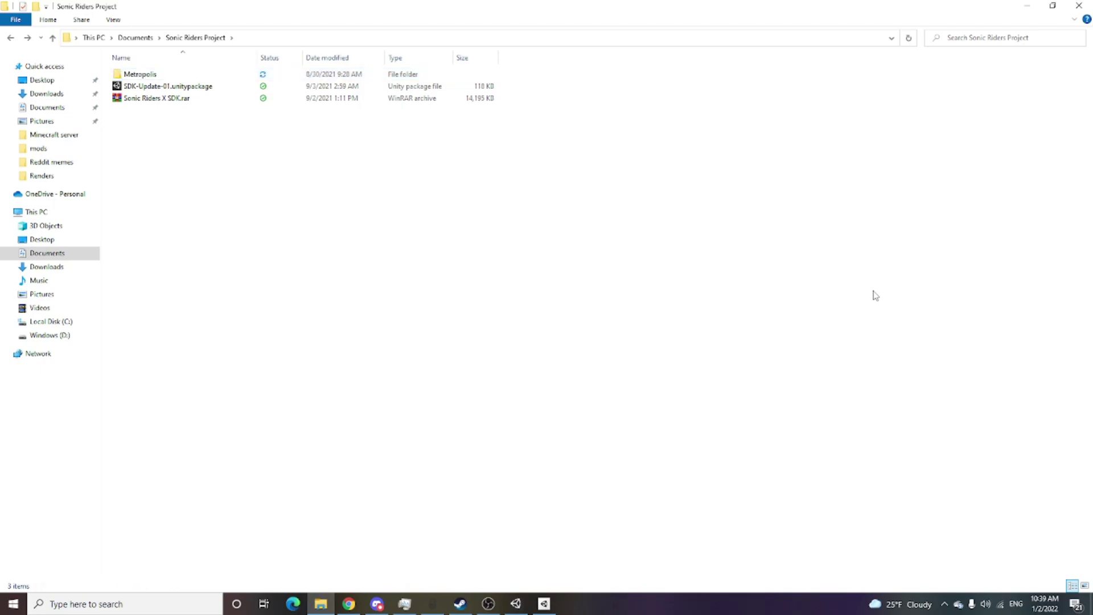
Step: Delete the SDK-Update-01 package from the Sonic Riders Project folder
left_click(149, 88)
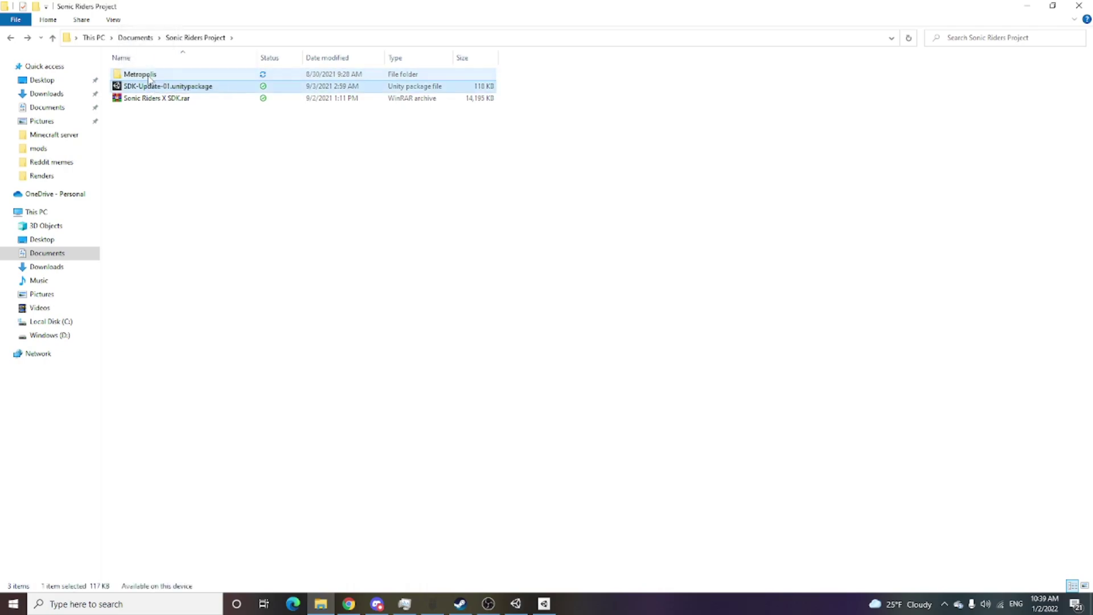
key("Delete")
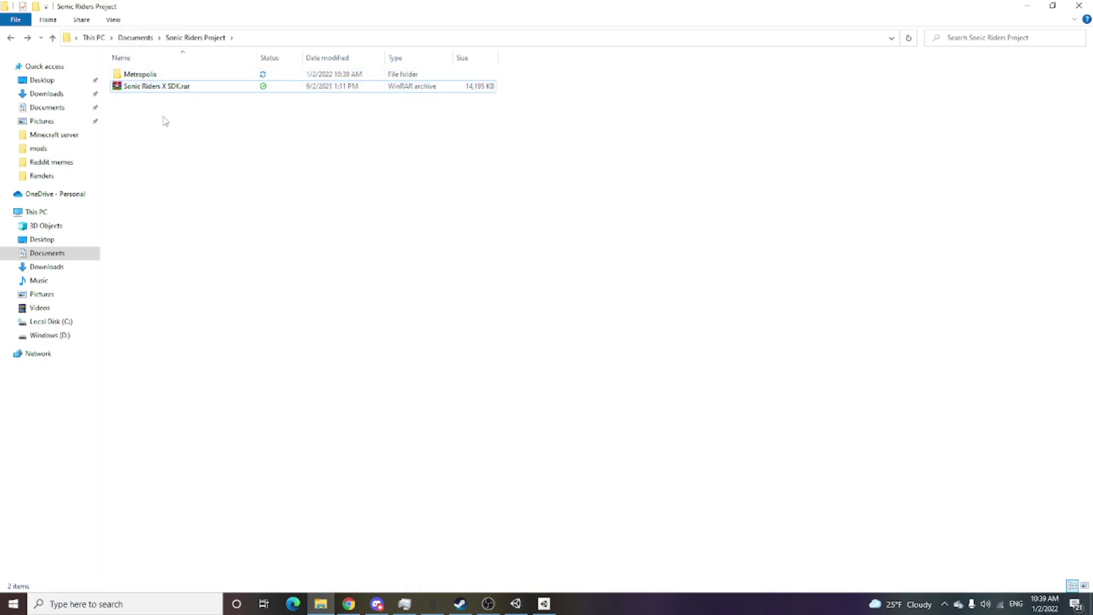
left_click(544, 603)
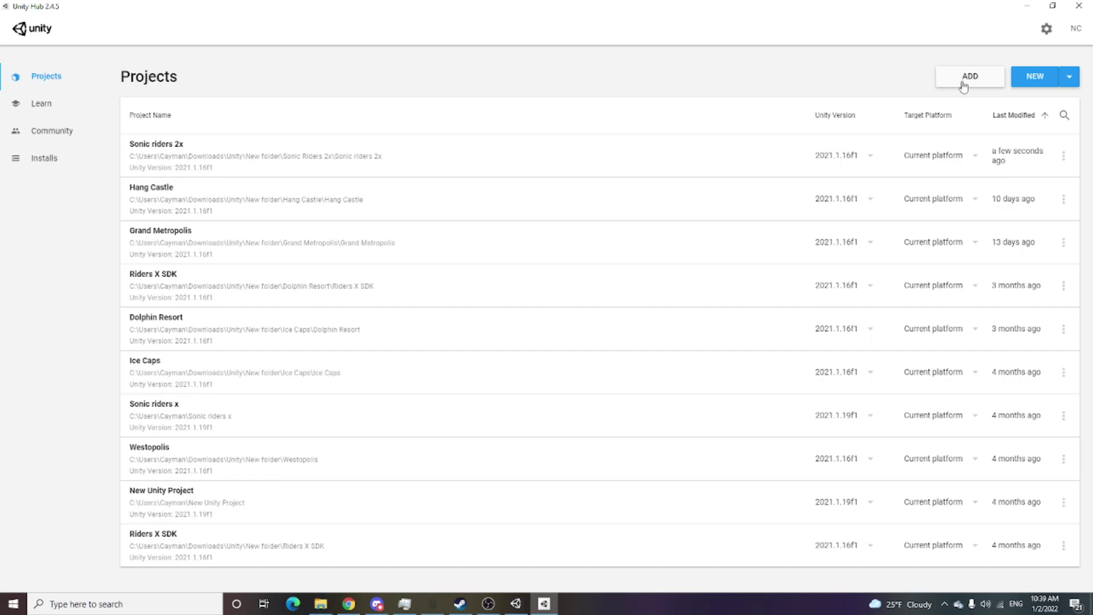
Step: Check the editor versions, then cancel a first attempt at adding the Grand Metropolis folder
left_click(1073, 82)
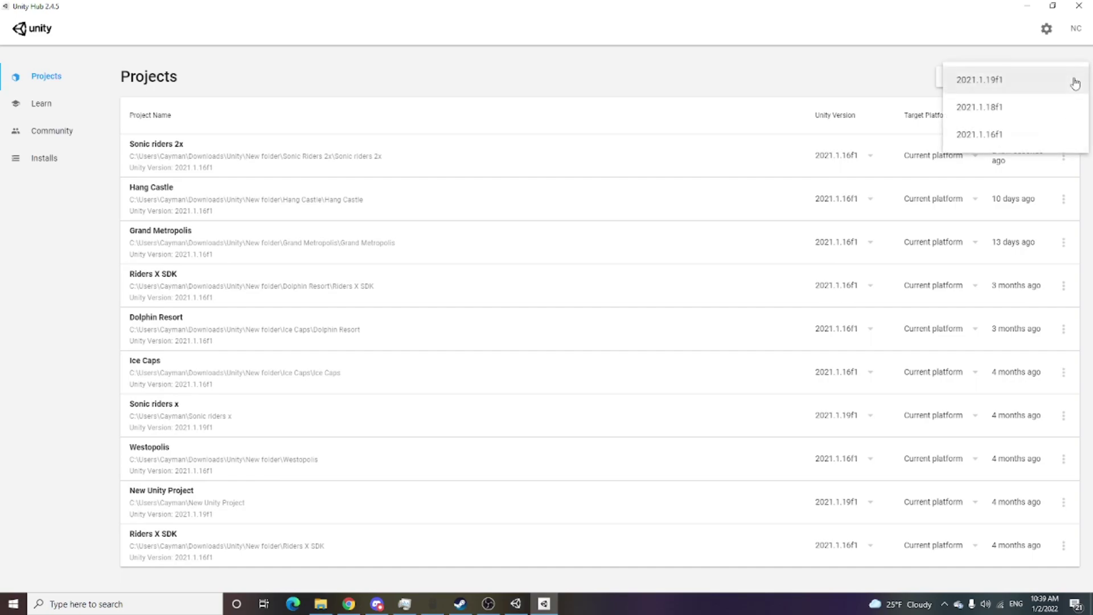
left_click(939, 80)
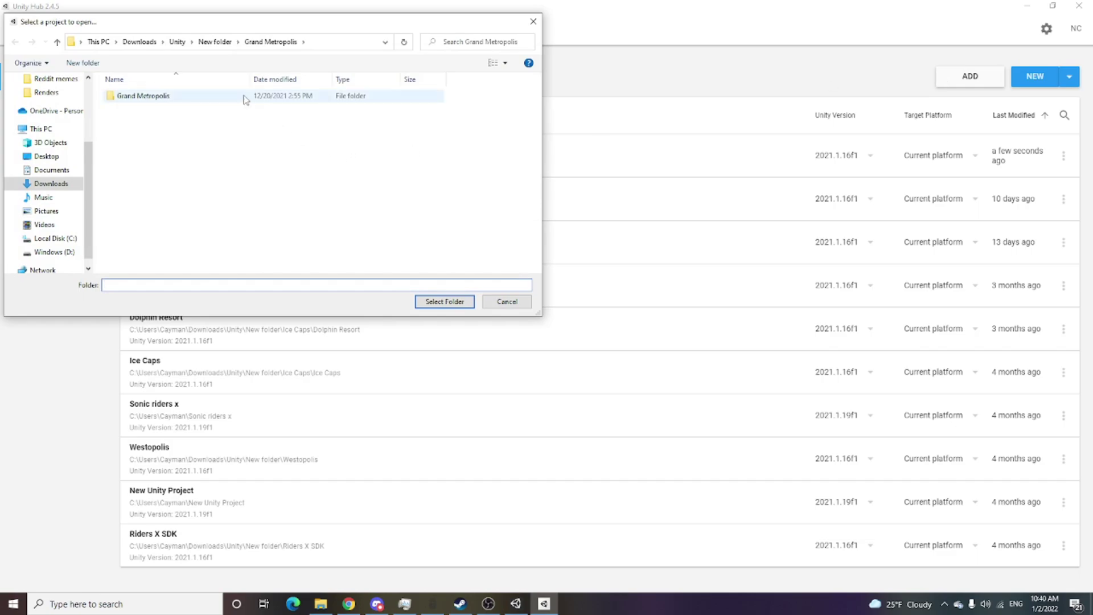
left_click(244, 98)
left_click(438, 303)
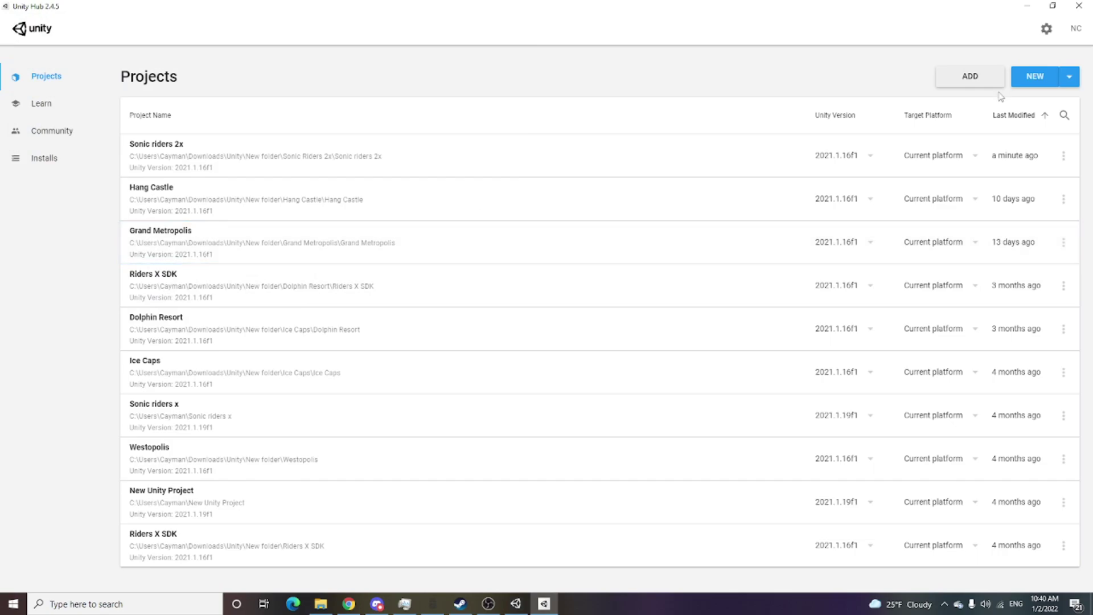
Step: Add Documents > Sonic Riders Project > Metropolis as a Unity Hub project
left_click(980, 82)
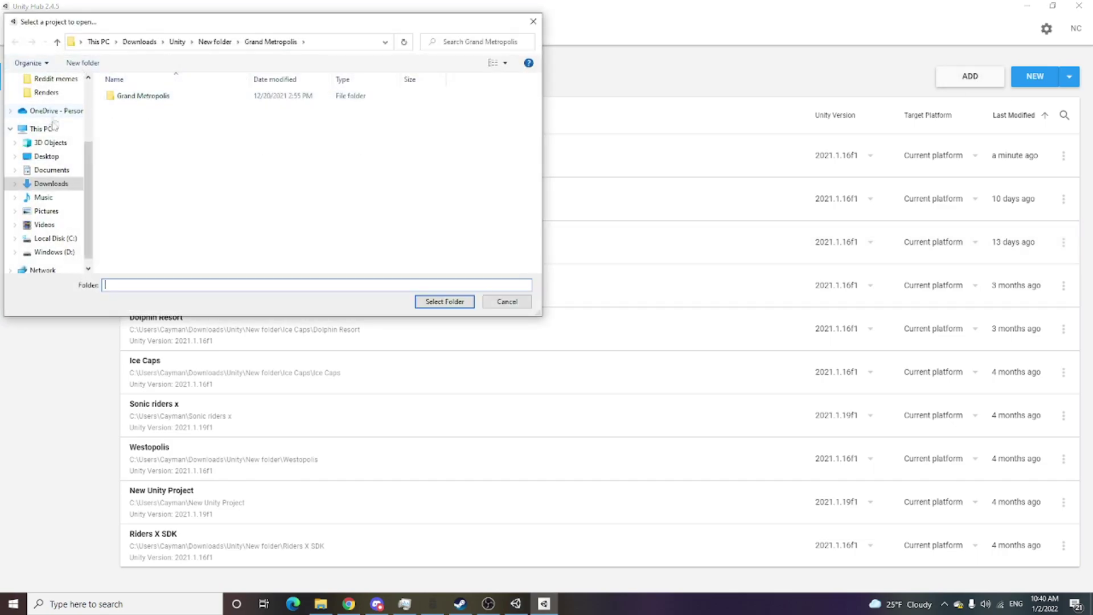
scroll(56, 125, "up", 2)
scroll(55, 120, "up", 1)
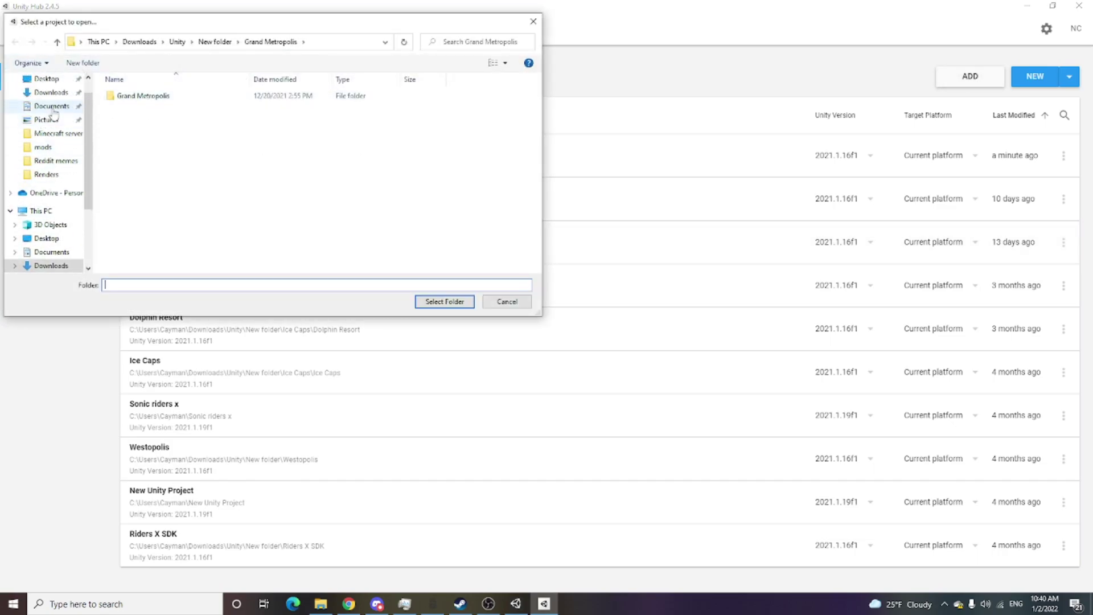
left_click(51, 106)
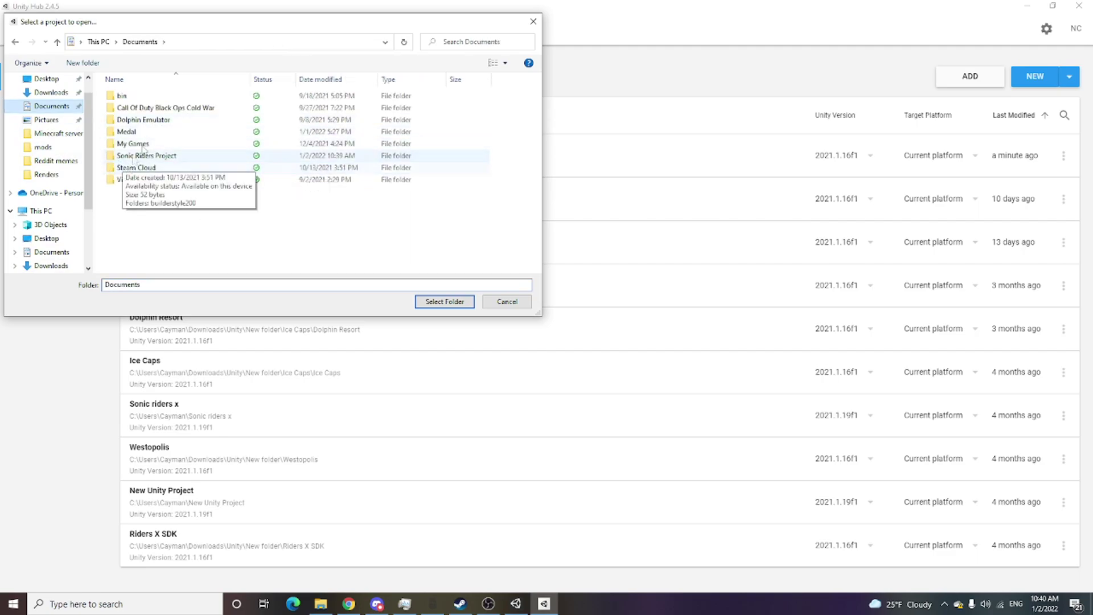
double_click(162, 155)
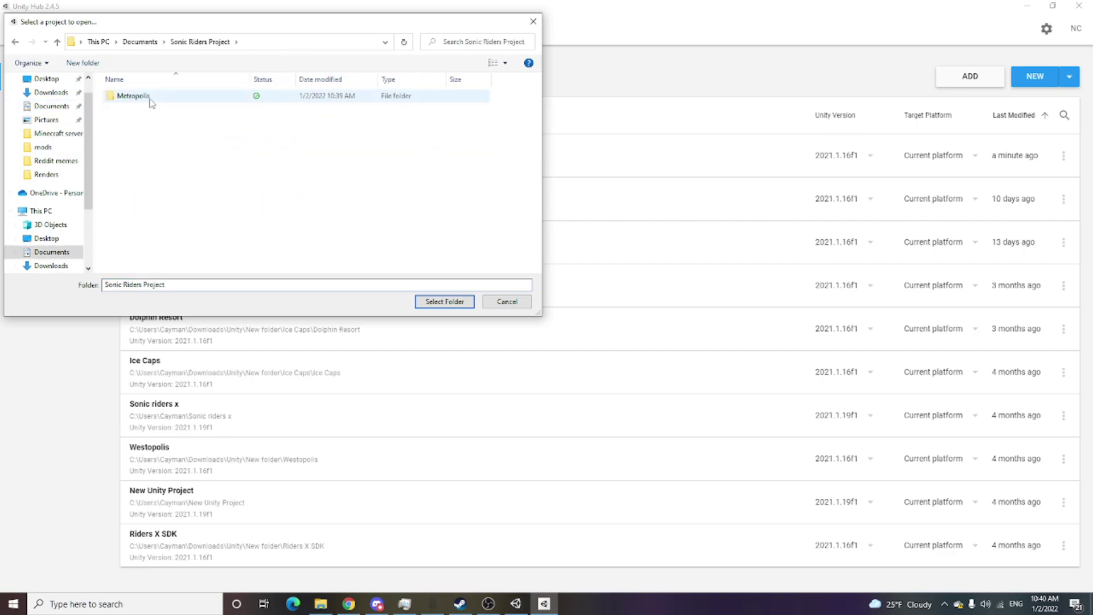
left_click(132, 96)
left_click(445, 301)
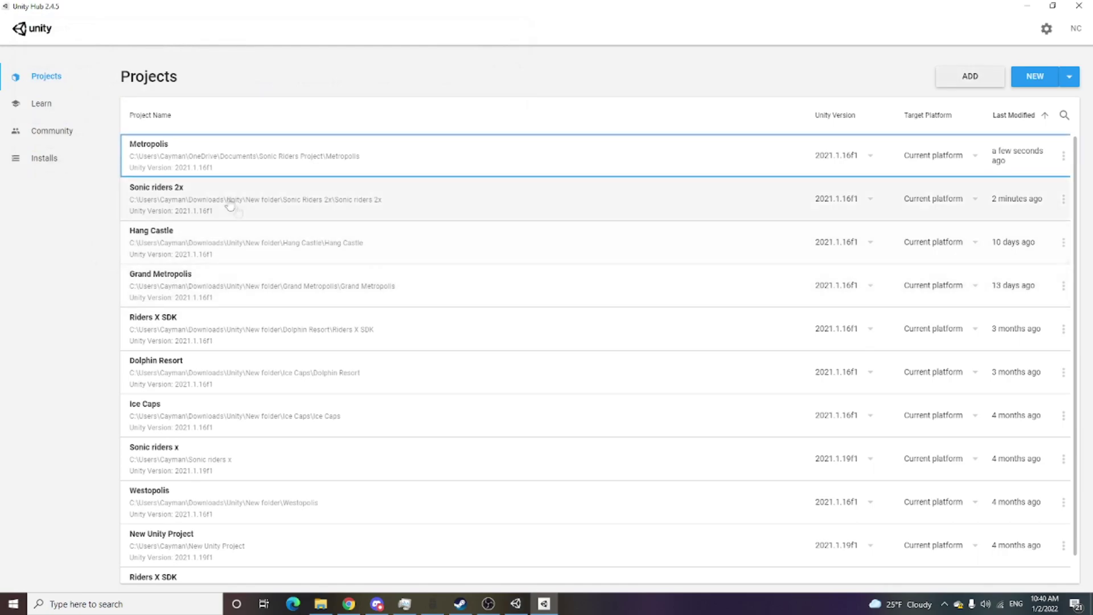
Step: Launch Metropolis from Unity Hub, then bring the Sonic riders 2x editor forward
left_click(195, 152)
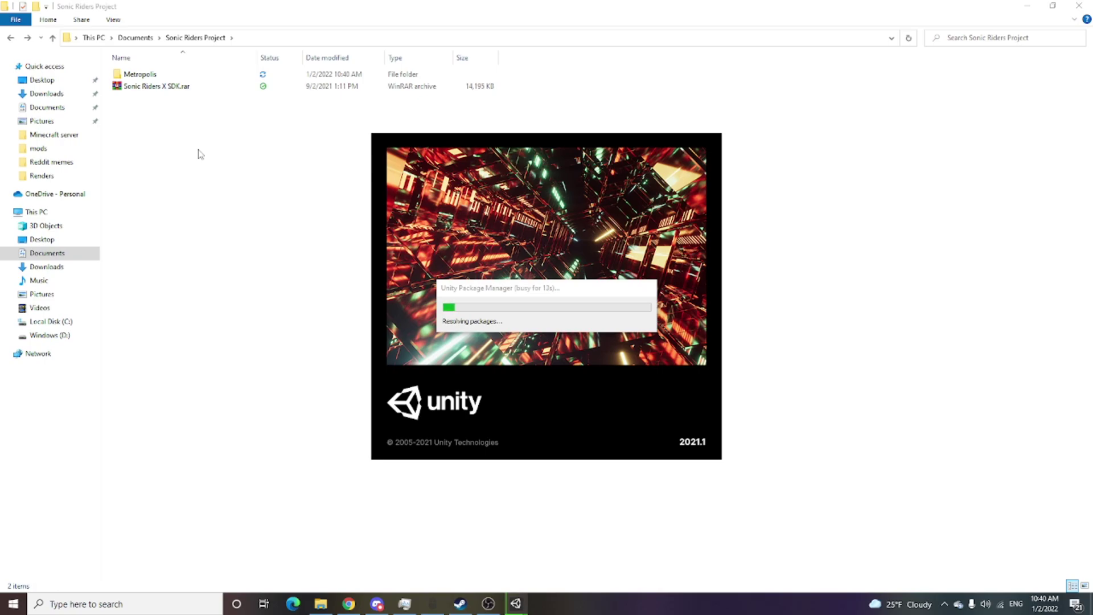
mouse_move(515, 604)
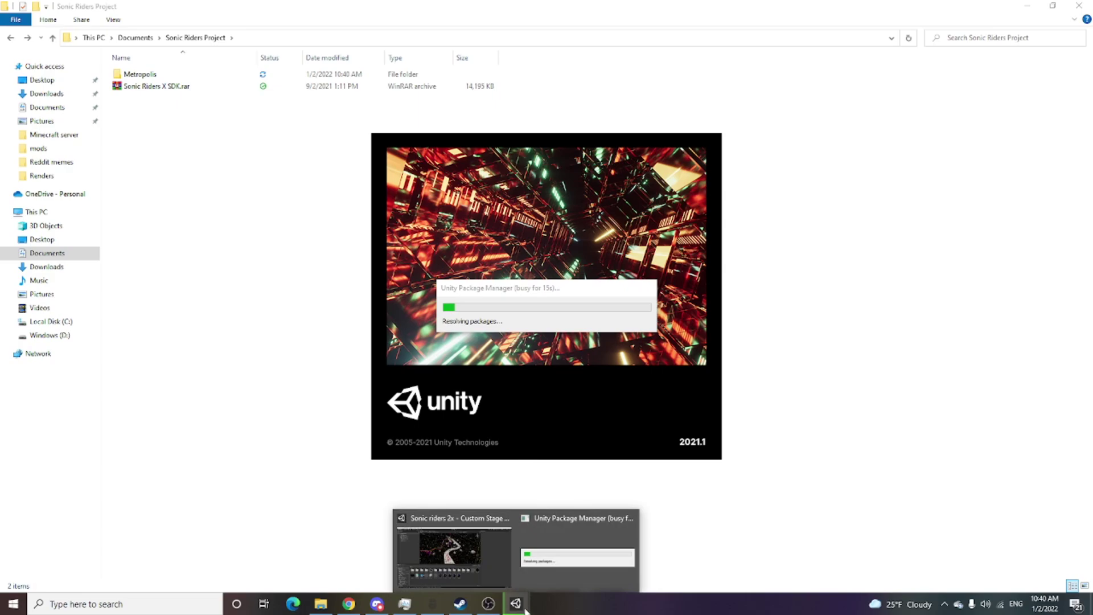
left_click(490, 578)
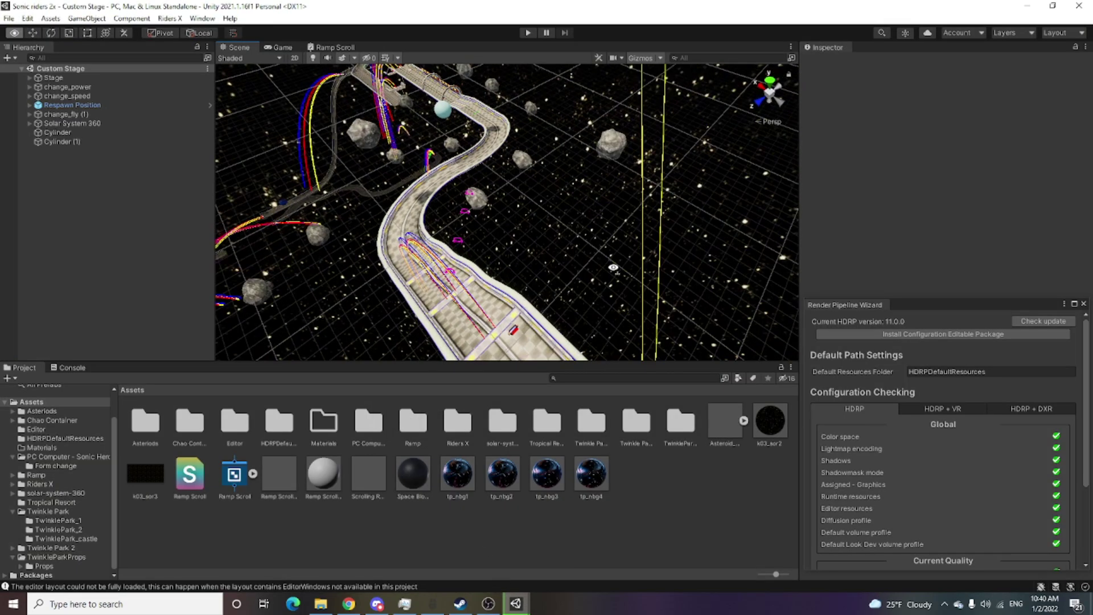
Step: Fly the scene camera along the winding Sonic riders 2x track while Metropolis loads
right_click_drag(613, 269, 757, 249)
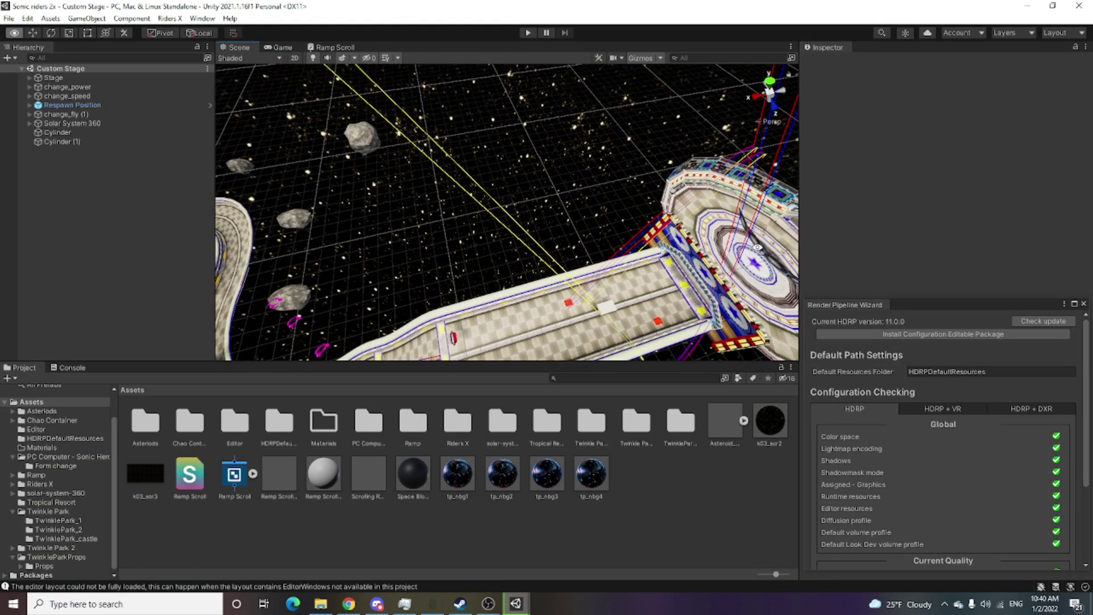
mouse_move(757, 249)
right_mouse_down()
mouse_move(539, 219)
mouse_move(366, 174)
mouse_move(433, 188)
right_mouse_up()
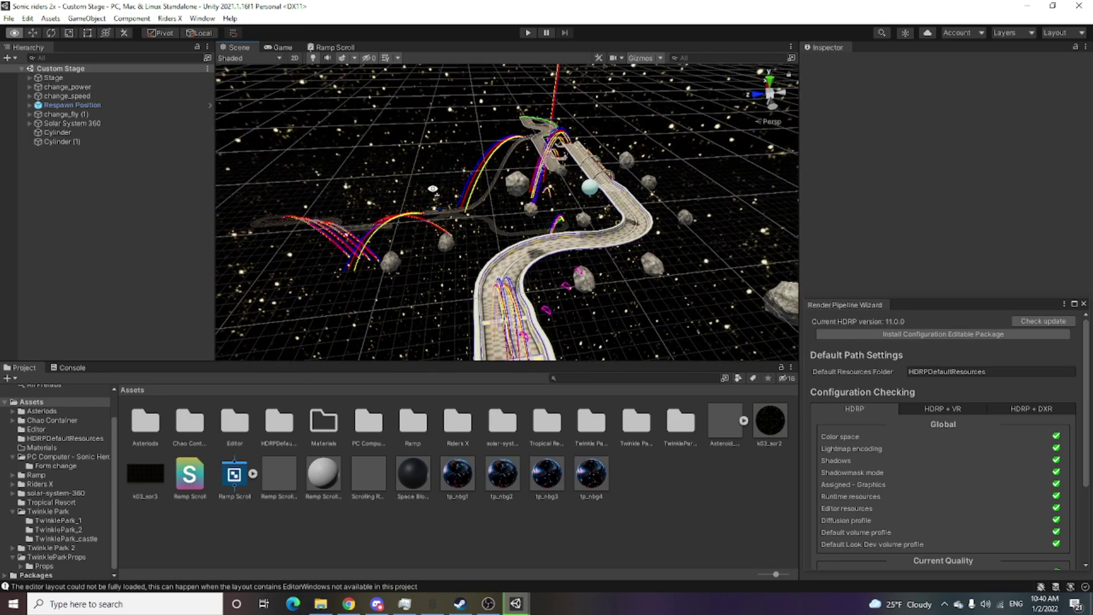
right_click_drag(432, 189, 432, 189)
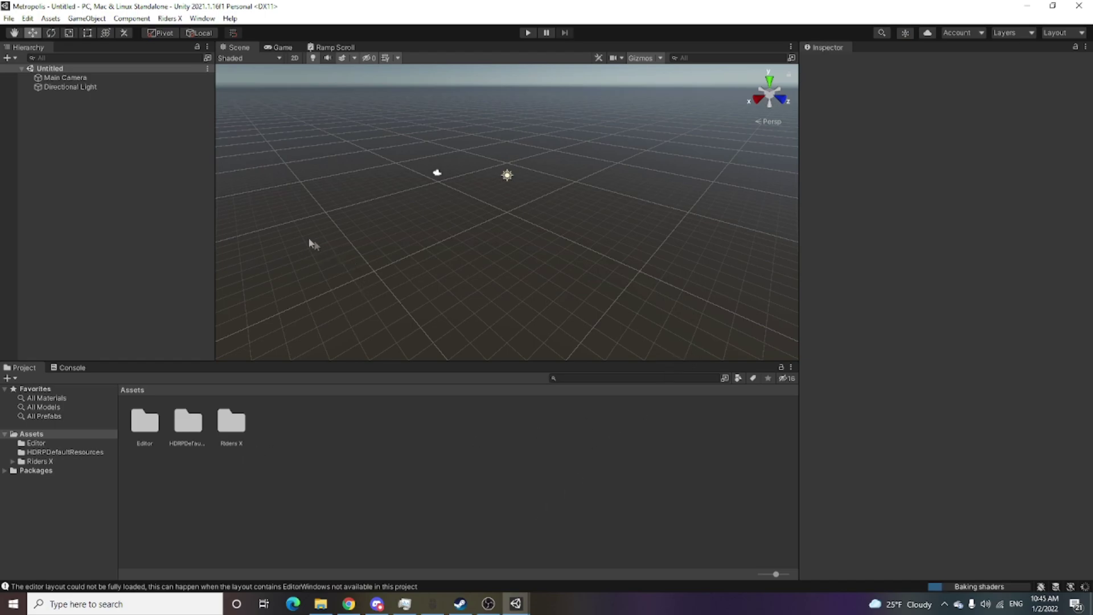
Step: Open the Custom Stage scene from Riders X > Stage > Scene
left_click(15, 463)
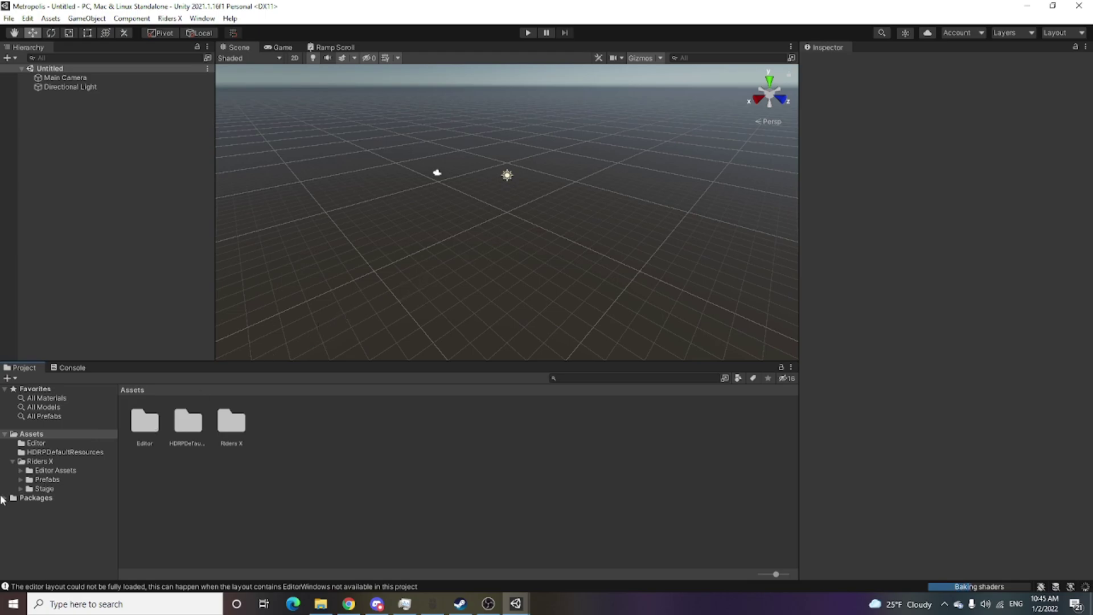
left_click(36, 490)
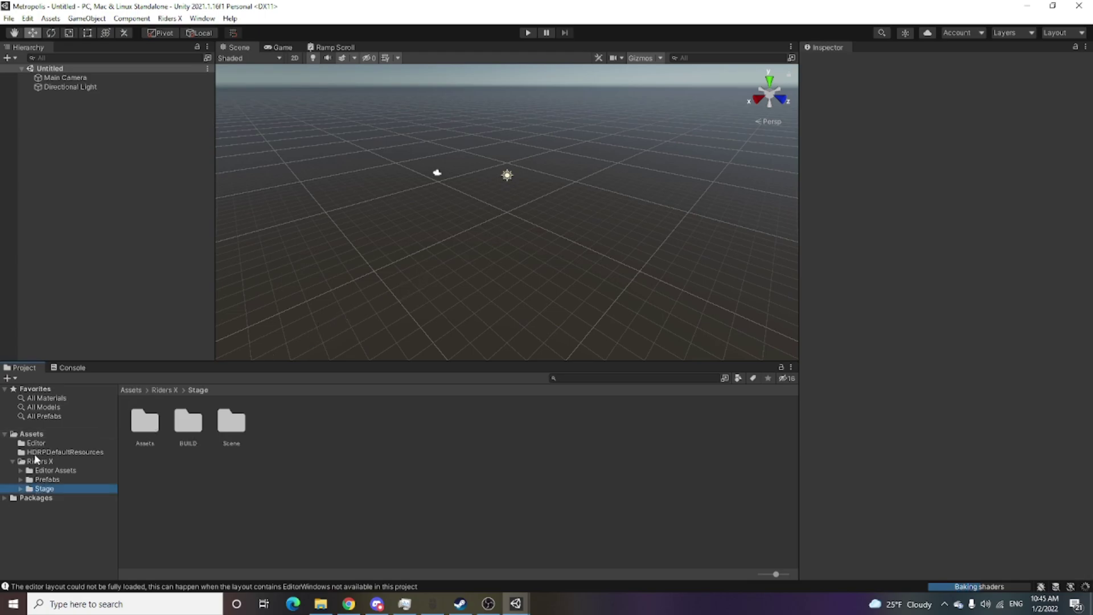
double_click(232, 423)
double_click(188, 423)
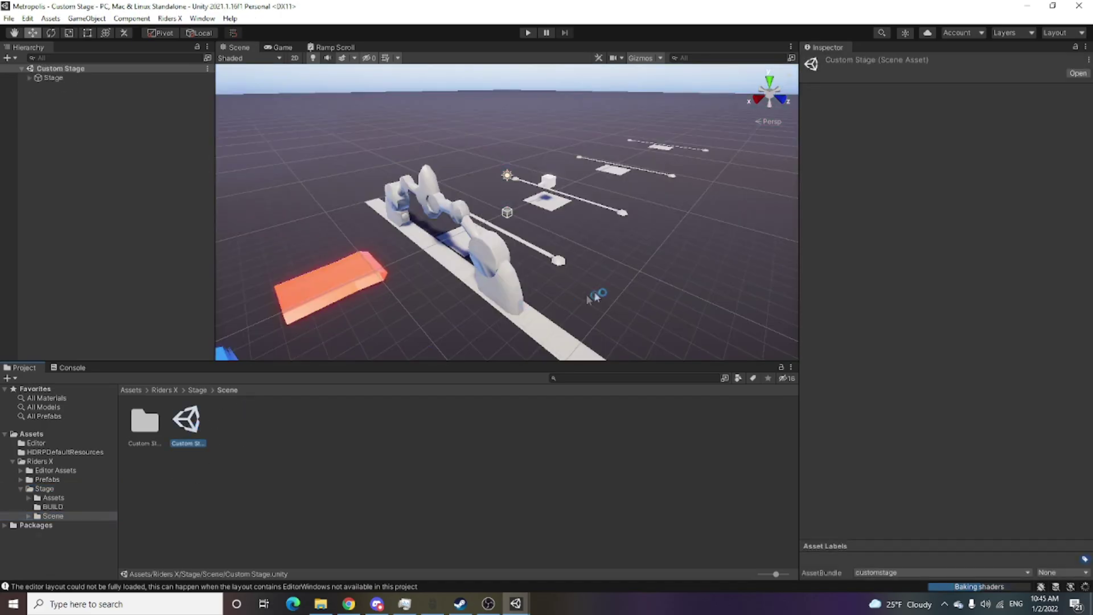
Step: Fly around the Custom Stage level for a closer look at the rings and pillars
right_click_drag(595, 297, 302, 236)
key("s")
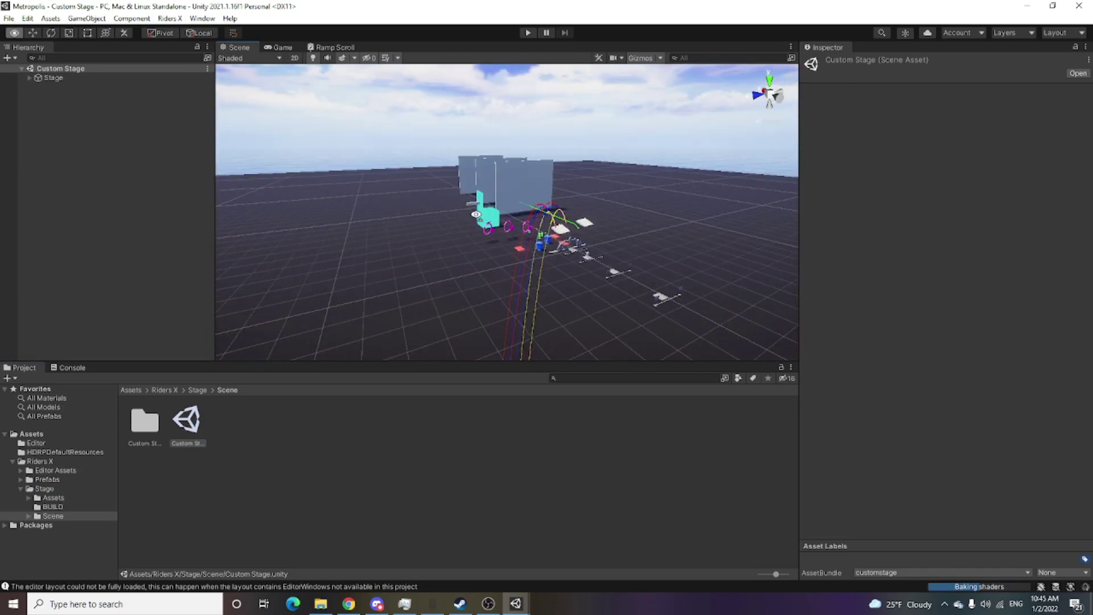
scroll(446, 208, "up", 3)
mouse_move(450, 209)
right_mouse_down()
mouse_move(625, 244)
mouse_move(589, 267)
right_mouse_up()
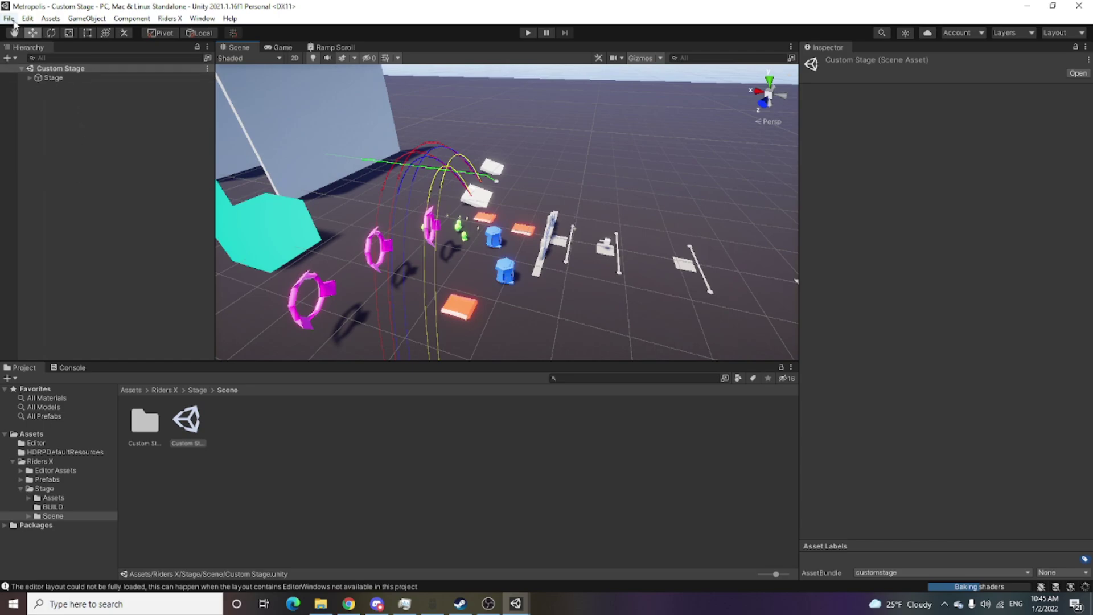
left_click(50, 18)
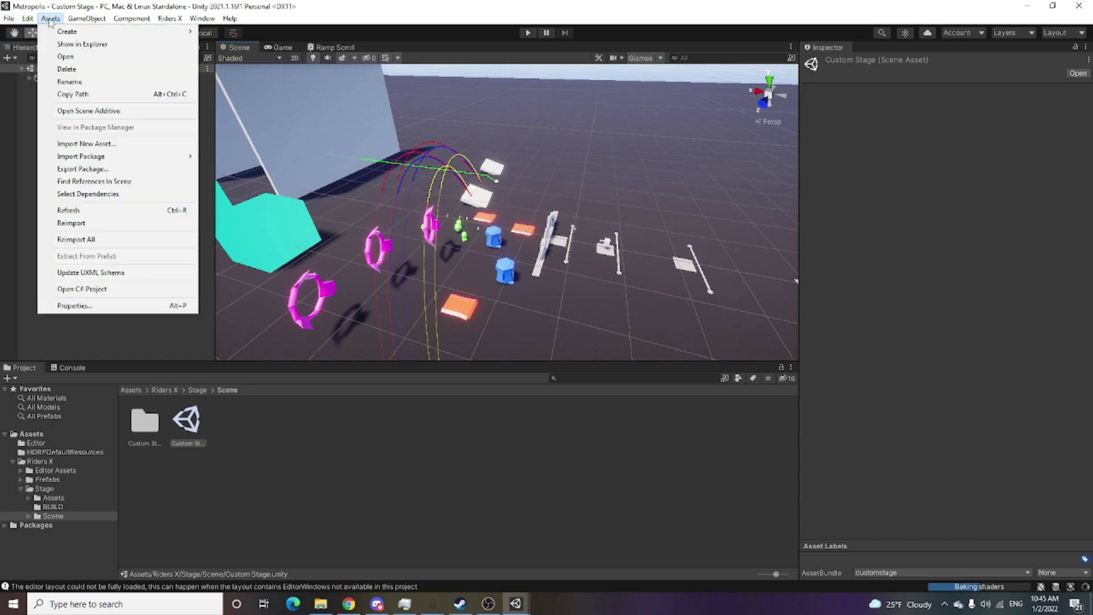
mouse_move(81, 157)
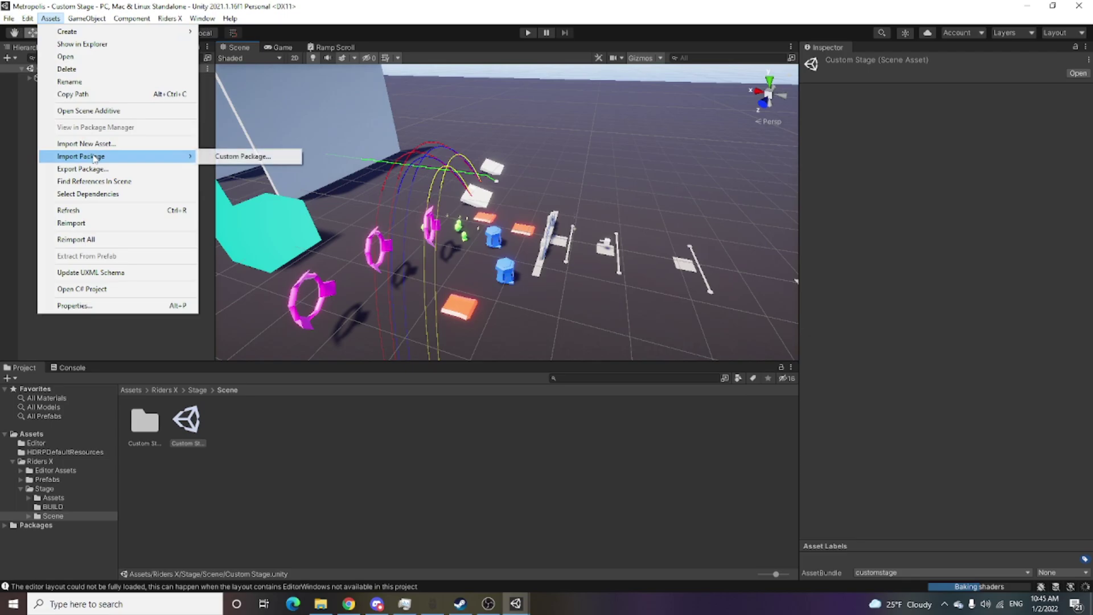
Step: Import all assets from the SDK-Update-01.unitypackage custom package
left_click(225, 157)
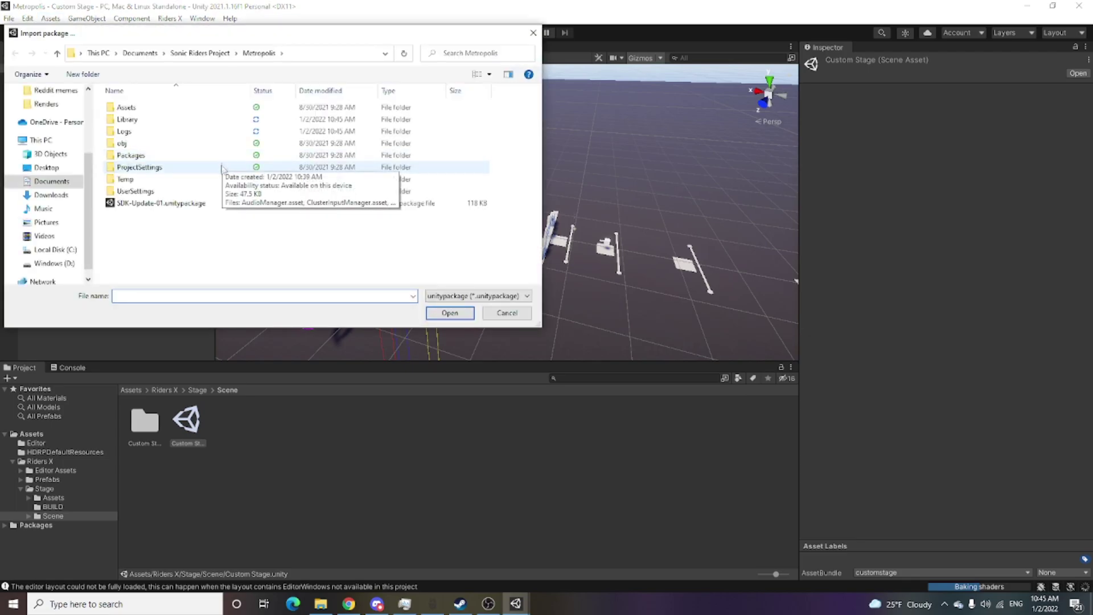
left_click(156, 205)
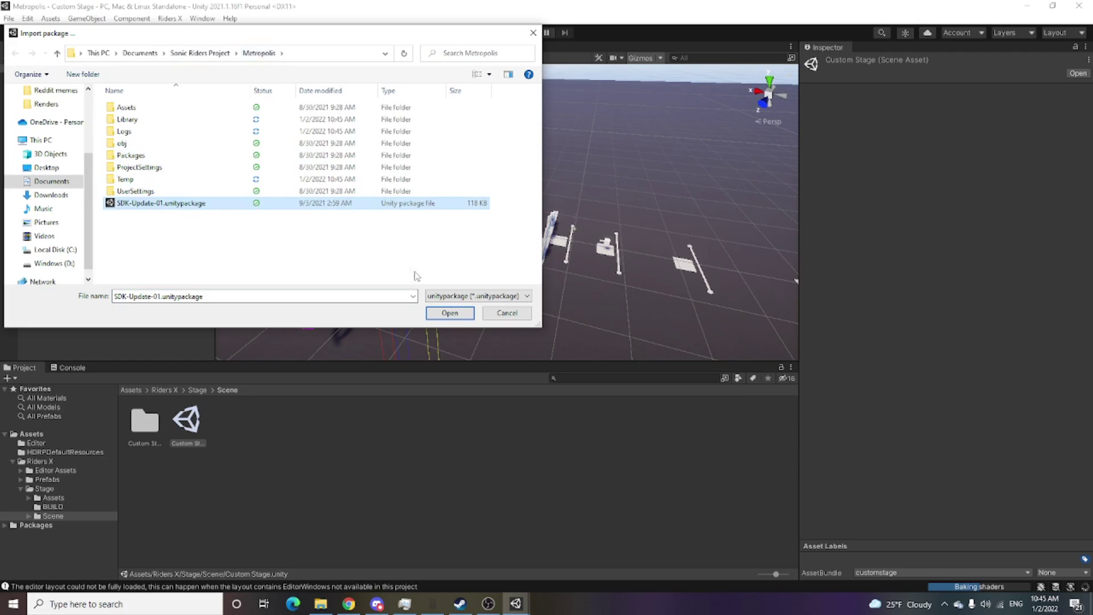
left_click(449, 312)
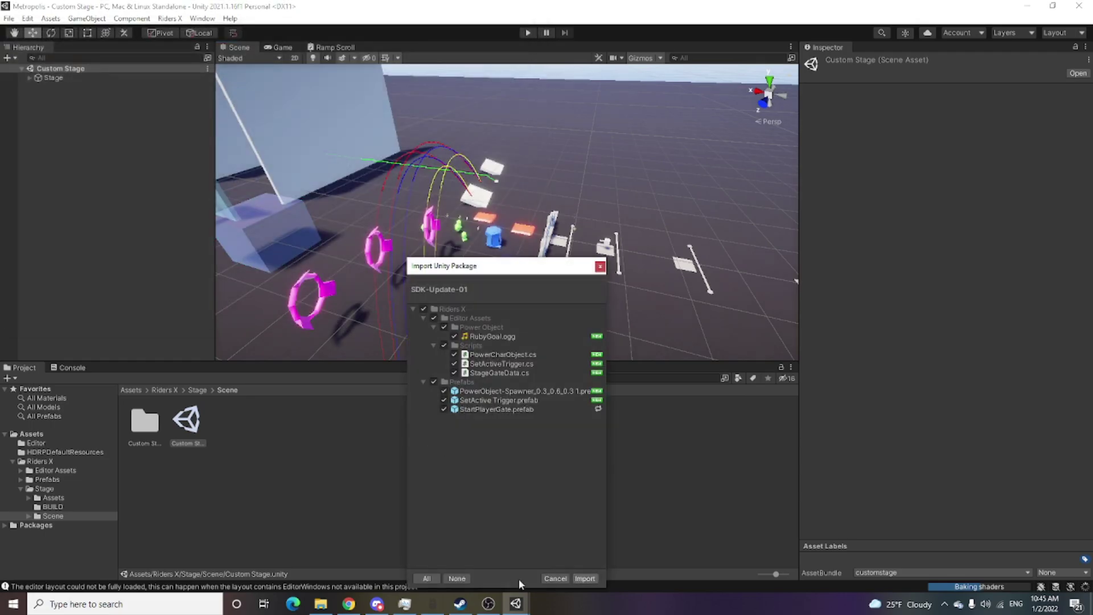
left_click(584, 578)
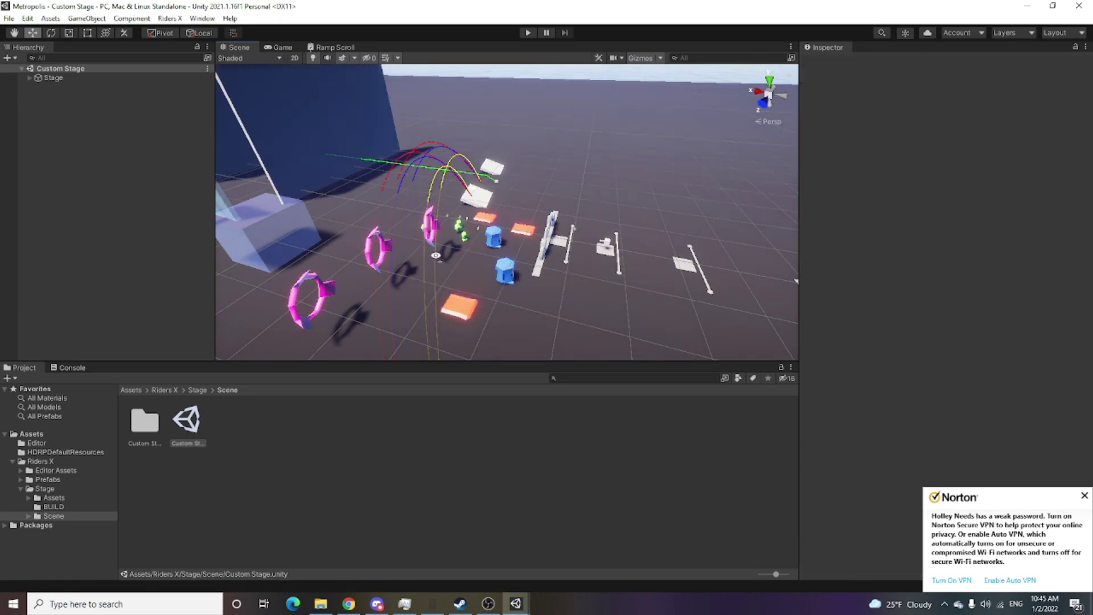
Step: Browse the Stage BUILD folder's files, then return to the Scene folder contents
mouse_move(565, 265)
right_mouse_down()
mouse_move(370, 154)
mouse_move(650, 182)
right_mouse_up()
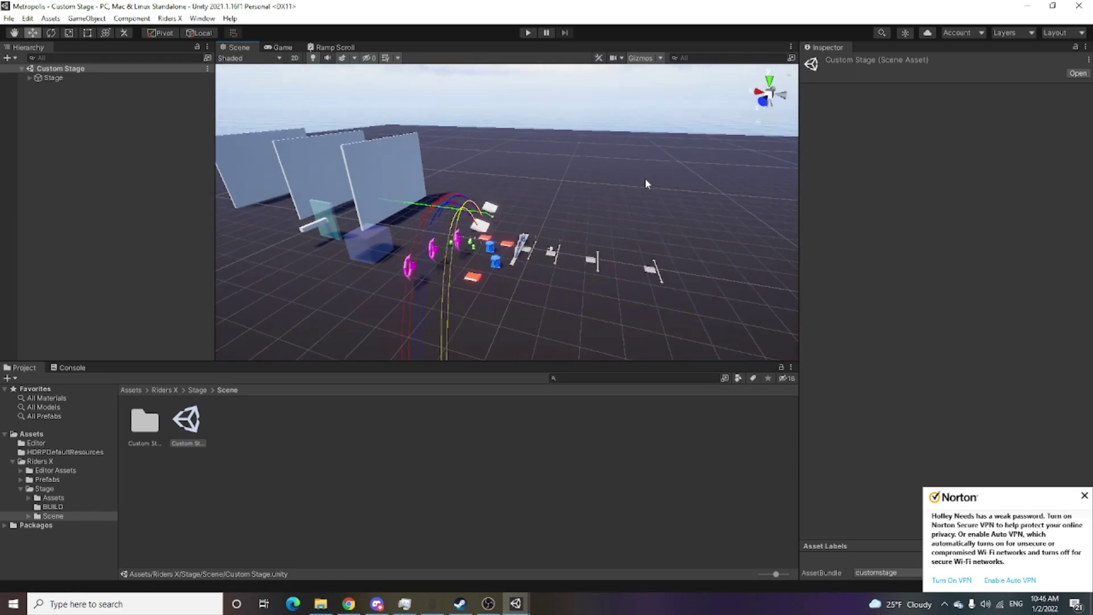
right_click_drag(648, 181, 506, 240)
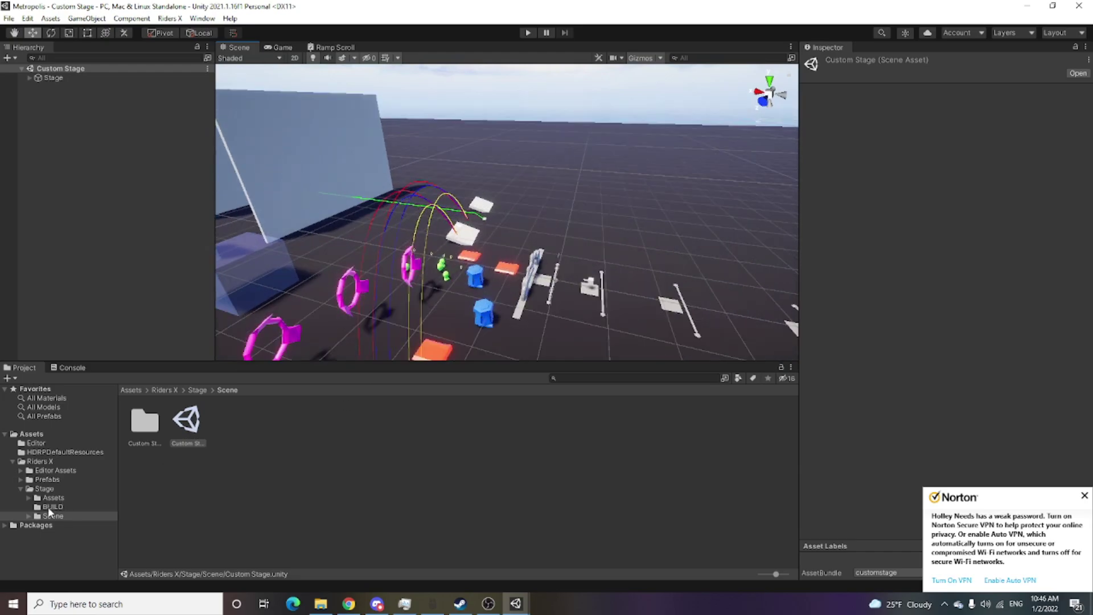
scroll(440, 308, "down", 3)
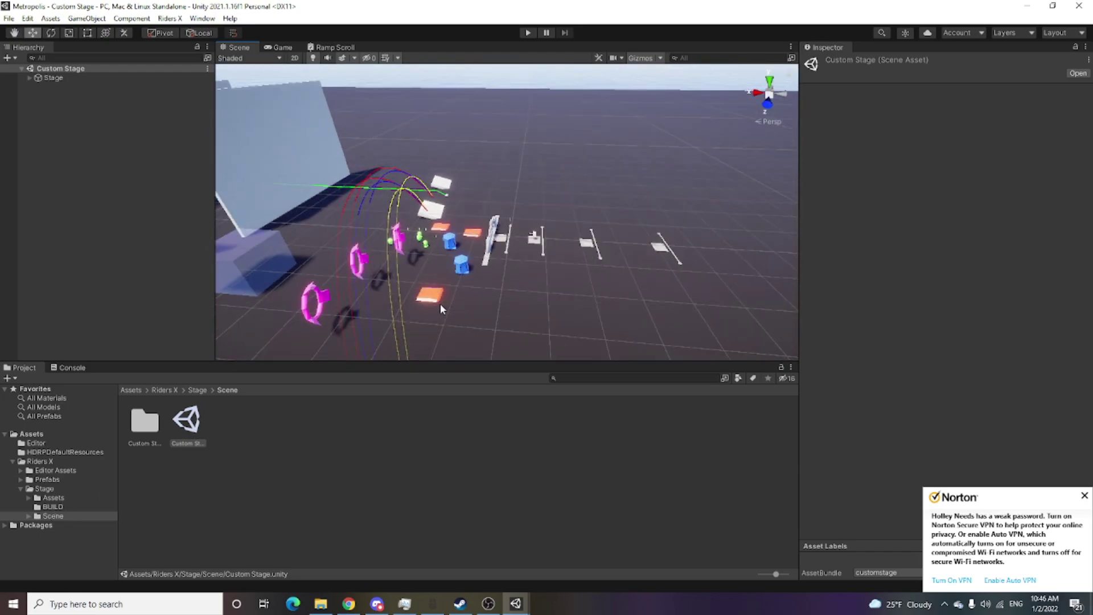
left_click(52, 498)
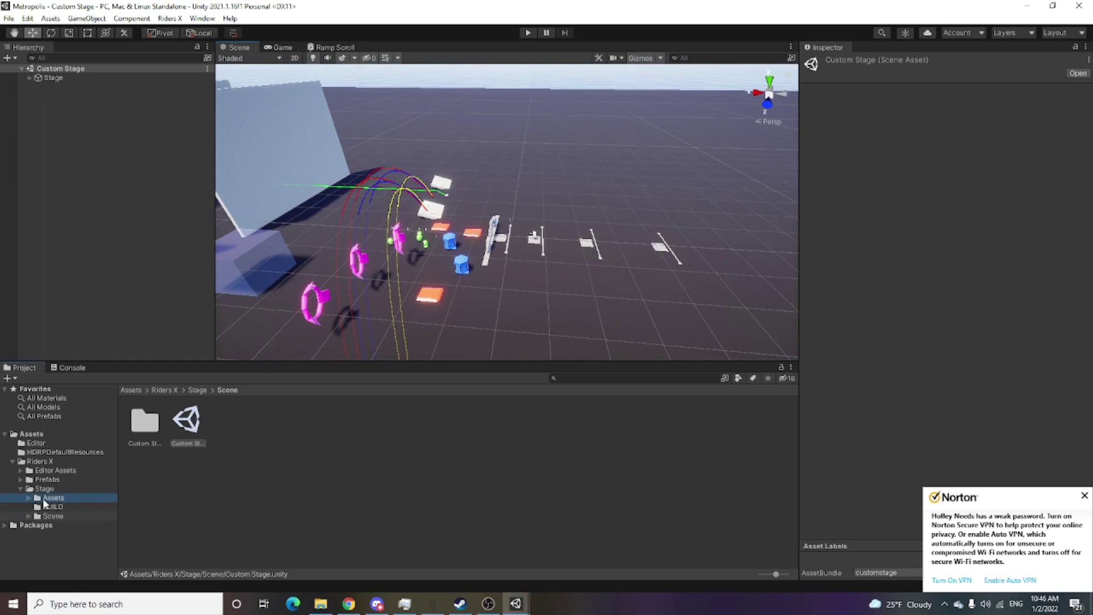
left_click(52, 506)
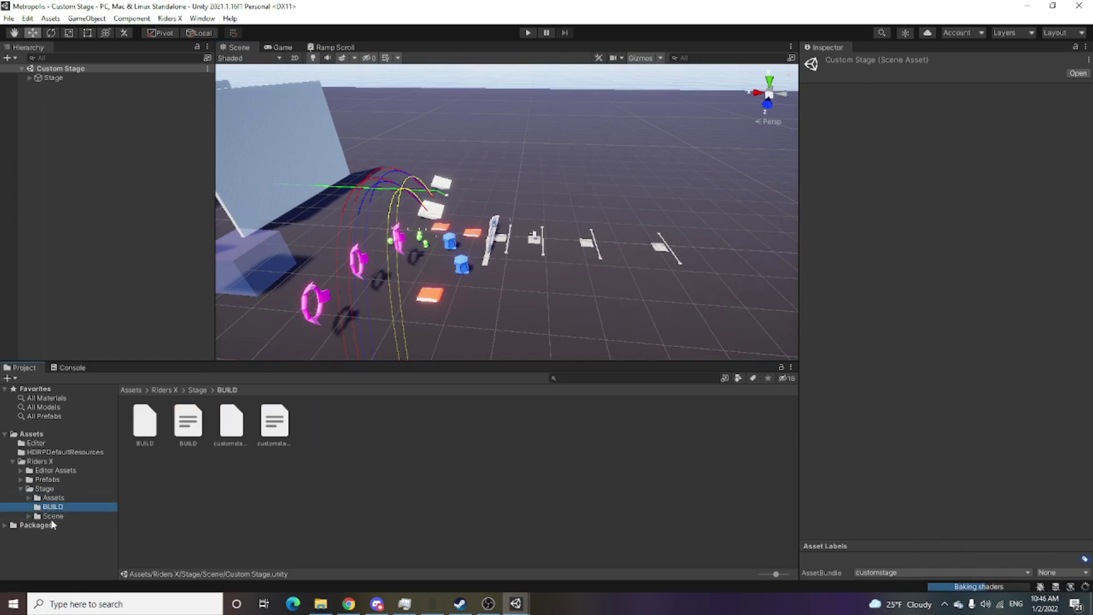
left_click(50, 517)
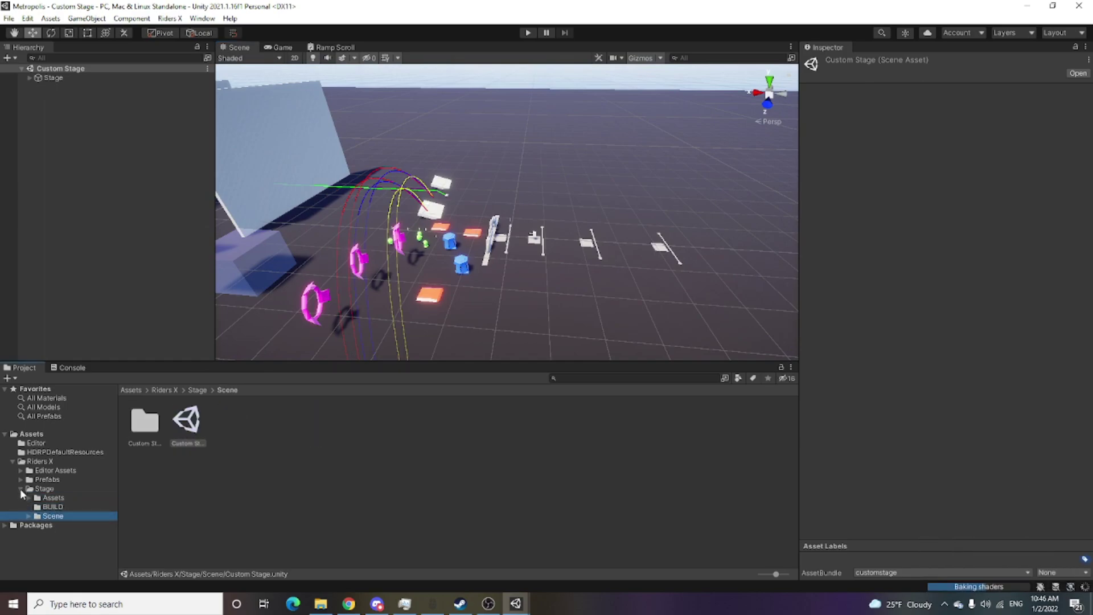
Step: Collapse Stage, expand Prefabs and list the three Lap Checkpoints prefabs
left_click(21, 489)
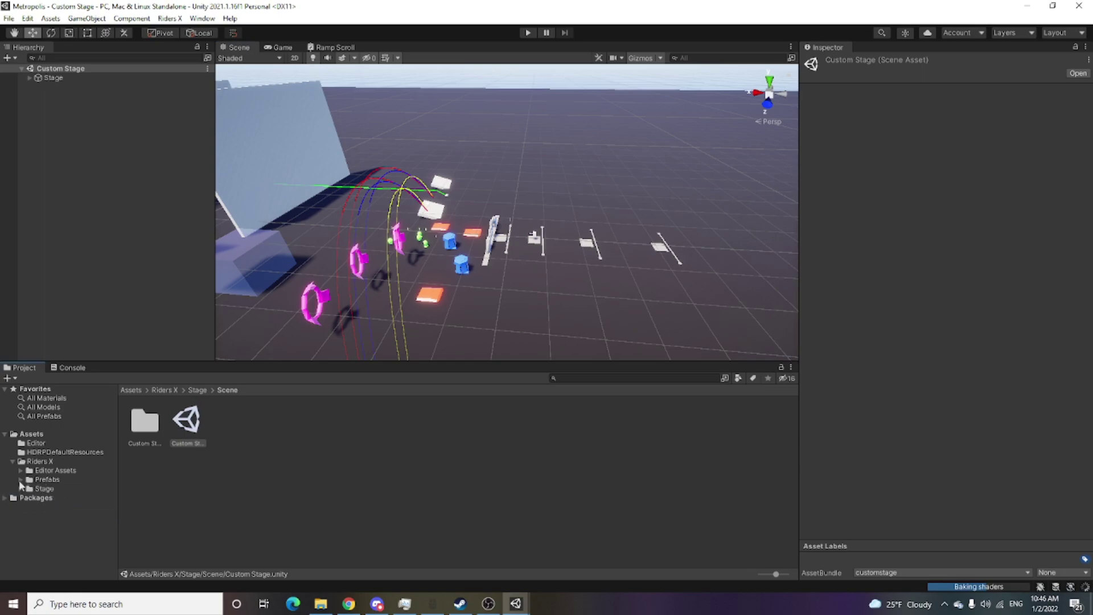
left_click(21, 480)
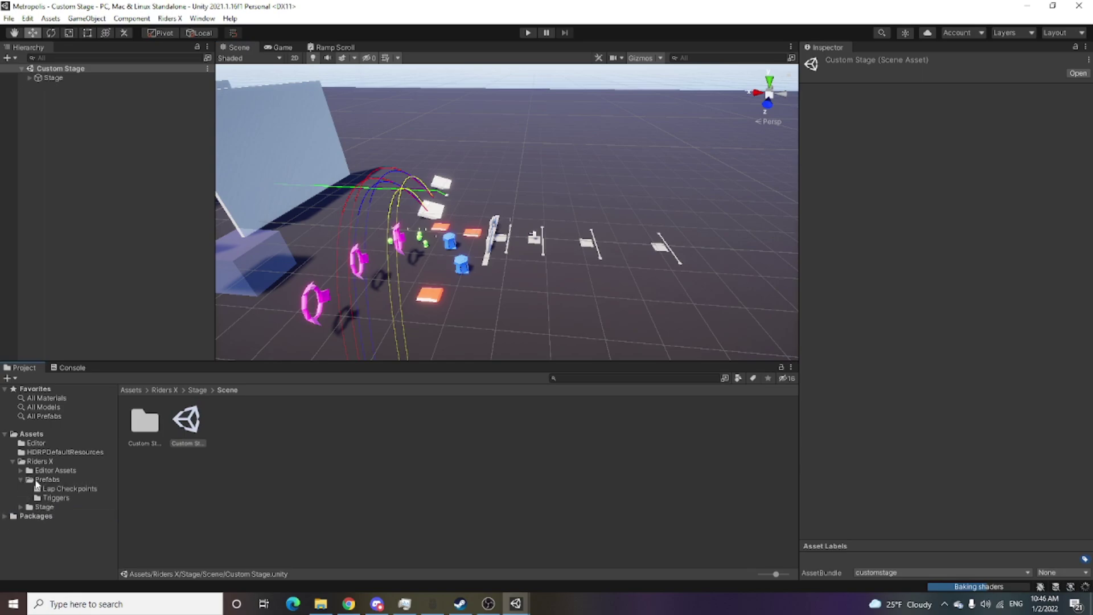
left_click(39, 480)
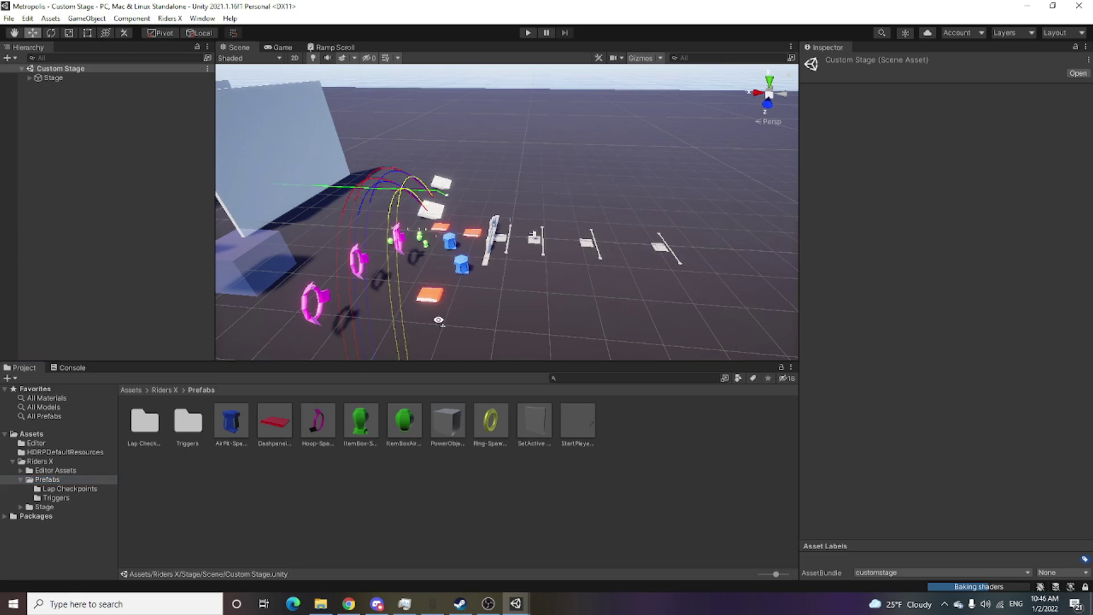
right_click_drag(438, 321, 282, 392)
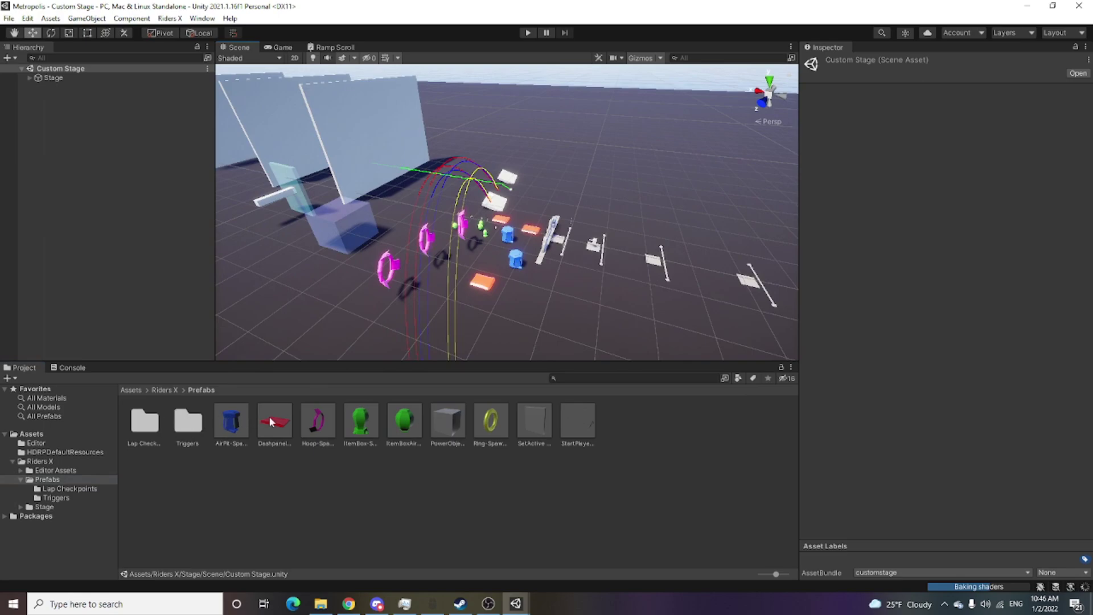
left_click(60, 488)
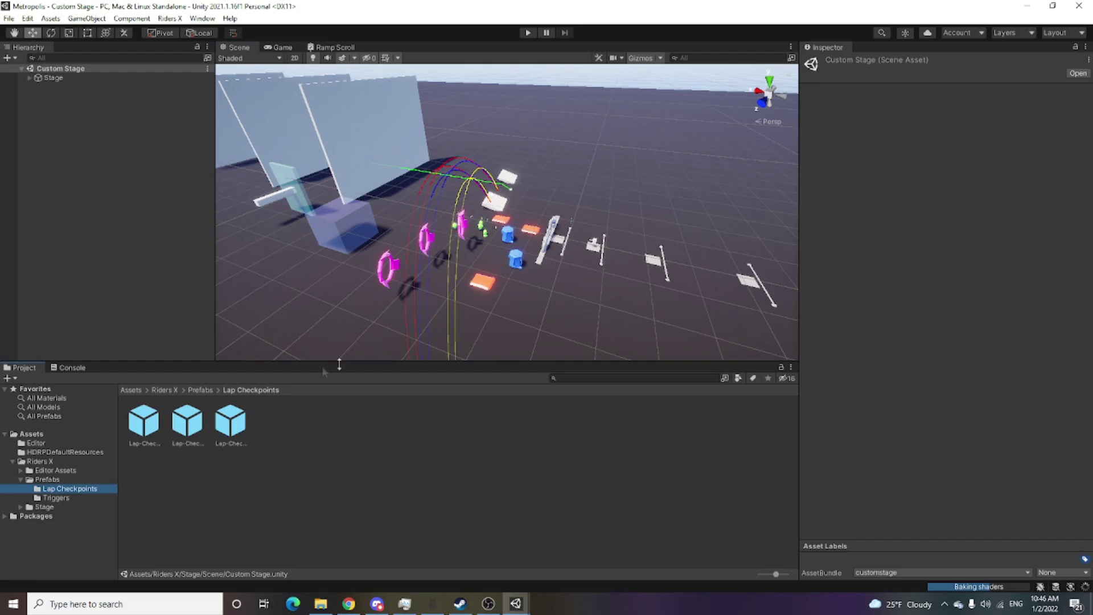
Step: Show the five Triggers prefabs, such as Death Plane and Grind Rail
right_click_drag(484, 337, 508, 318)
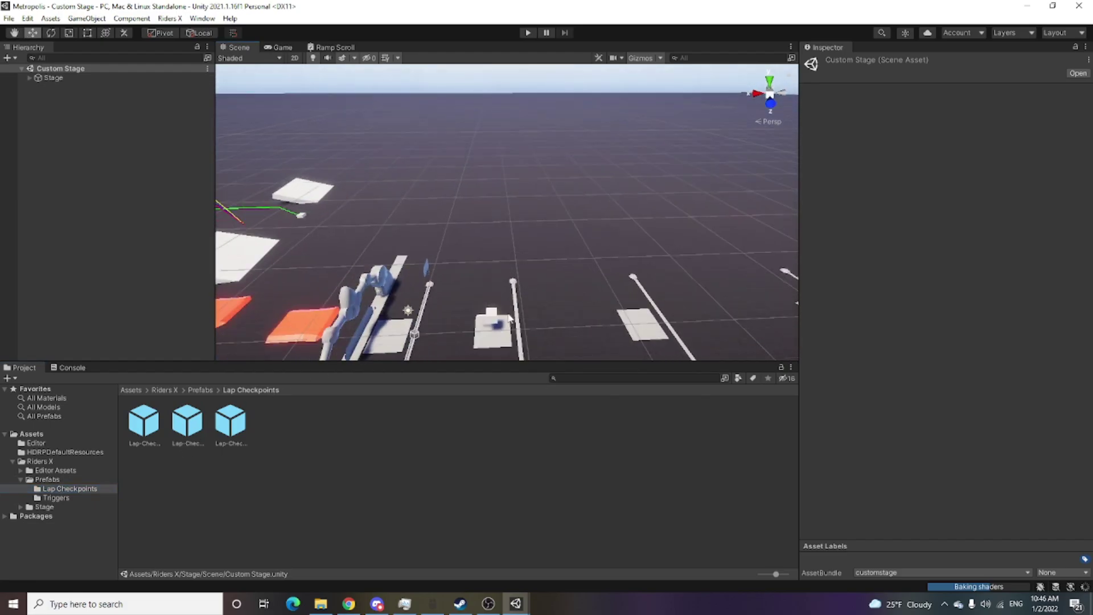
right_click_drag(509, 316, 436, 313)
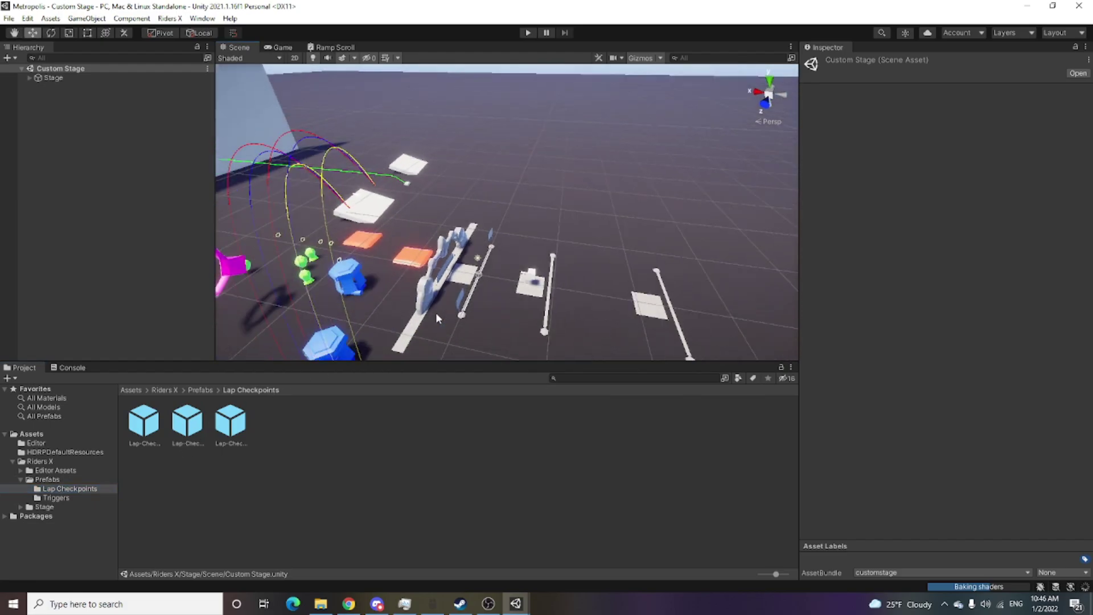
left_click(57, 498)
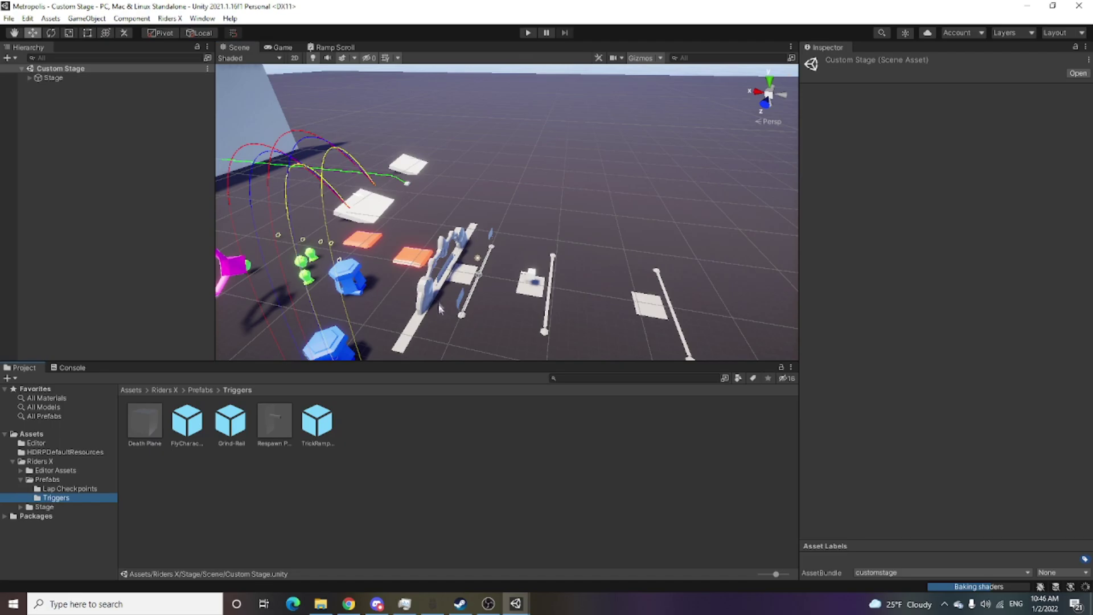
mouse_move(440, 309)
left_mouse_down("alt")
mouse_move(400, 327)
mouse_move(446, 323)
mouse_move(435, 317)
left_mouse_up("alt")
Step: Select the floor Cube, orbit toward the walls and ramps, then bring up the MEGA page
left_click(388, 267)
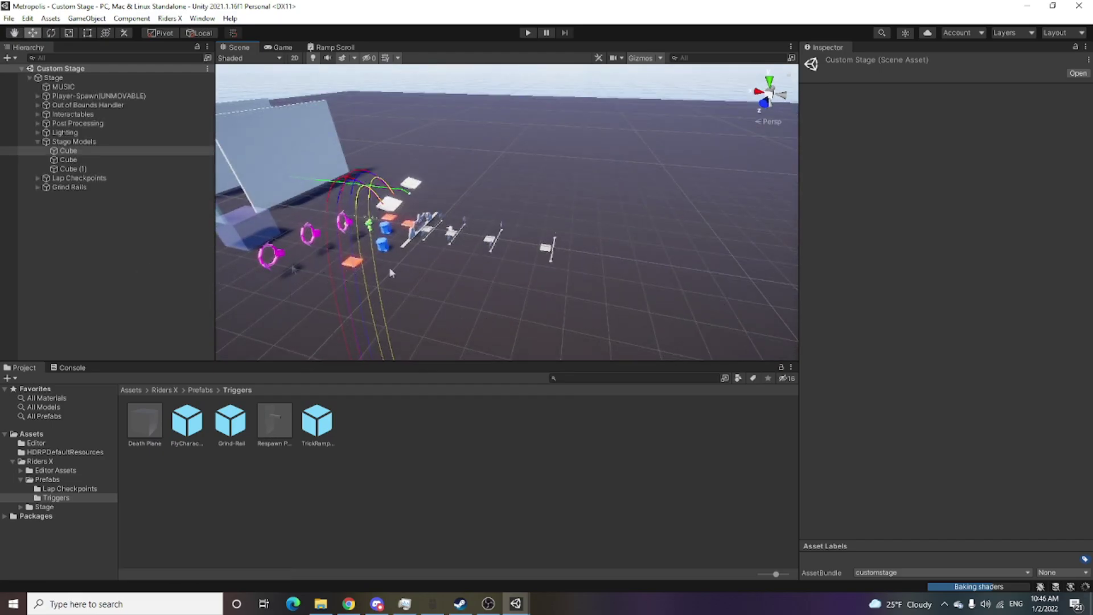
left_click_drag(541, 180, 378, 171, "alt")
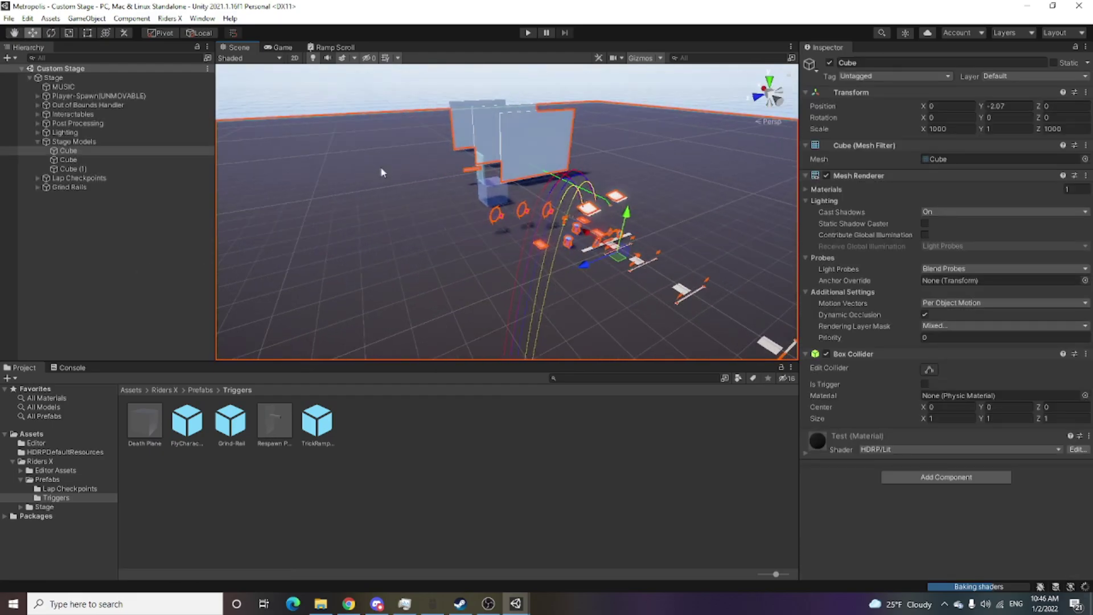
scroll(379, 183, "up", 2)
scroll(379, 186, "up", 2)
left_click_drag(368, 187, 505, 223, "alt")
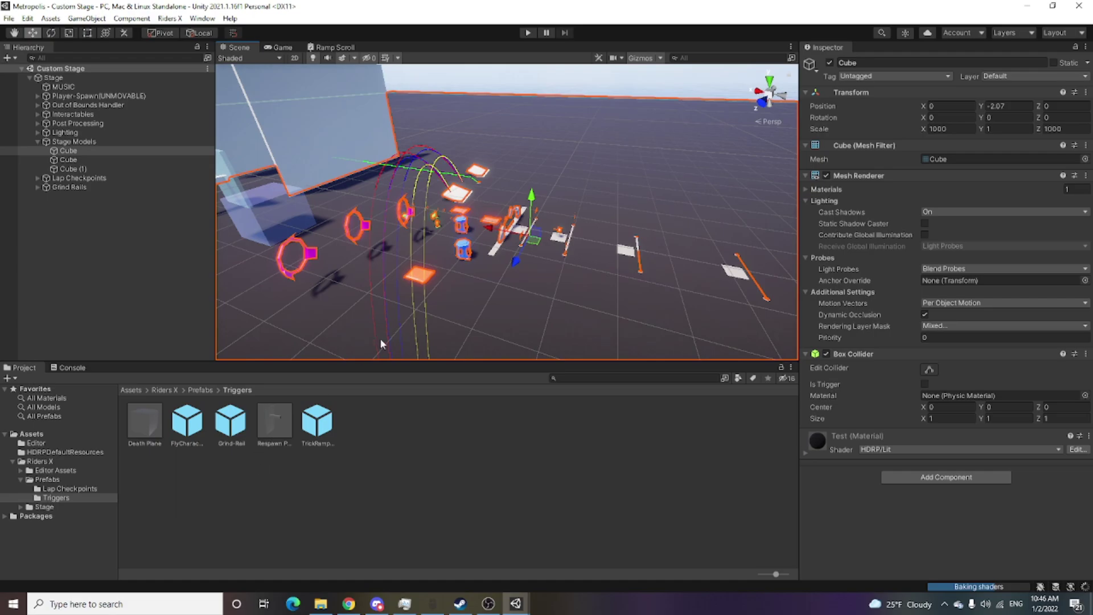
left_click_drag(364, 189, 377, 224, "alt")
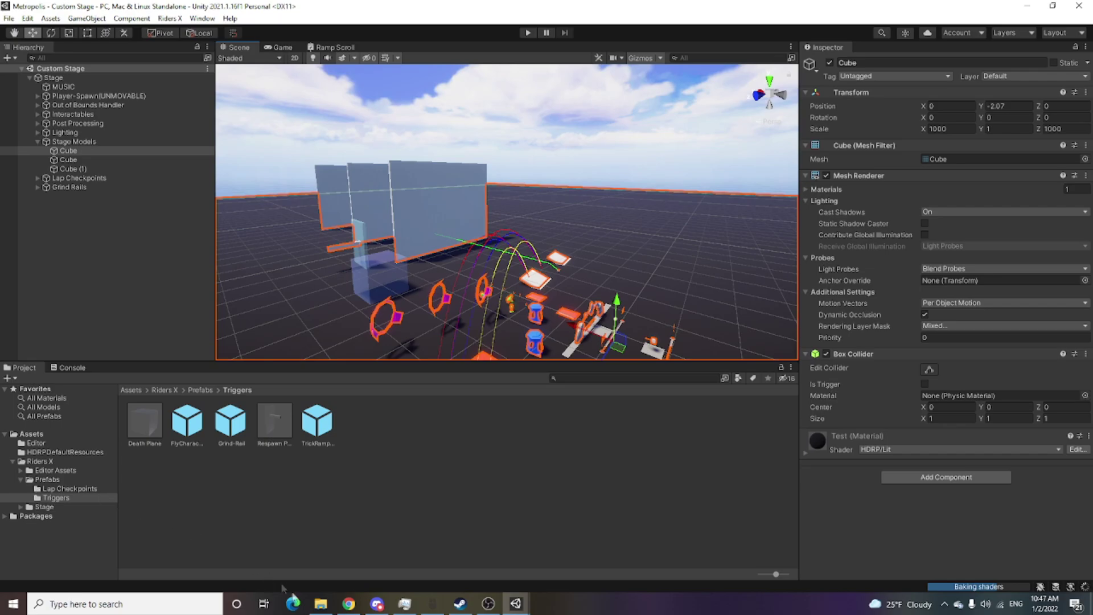
left_click(360, 603)
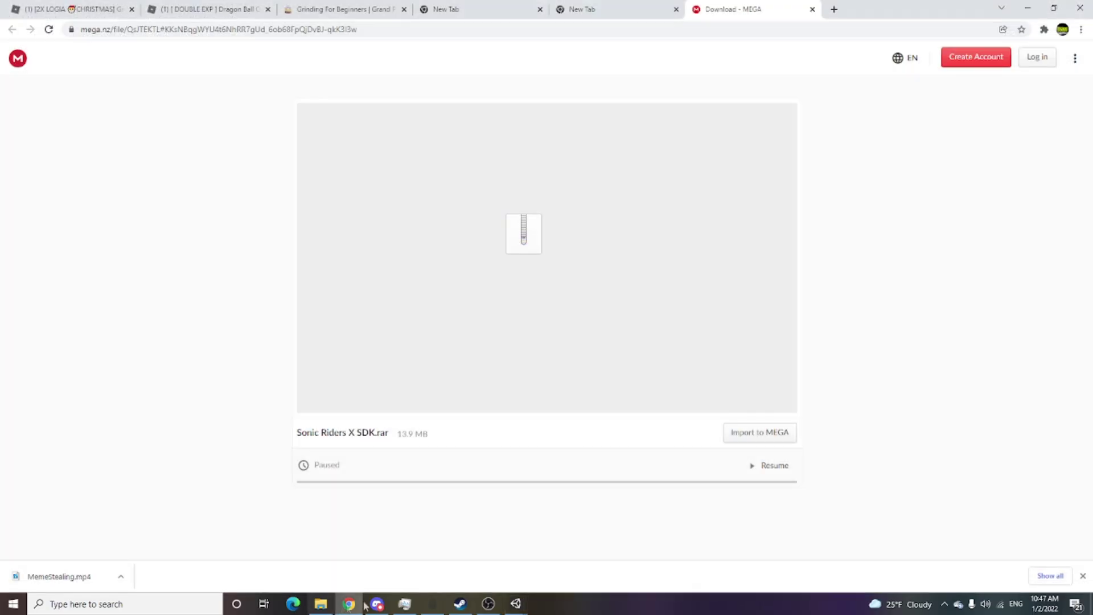
mouse_move(515, 604)
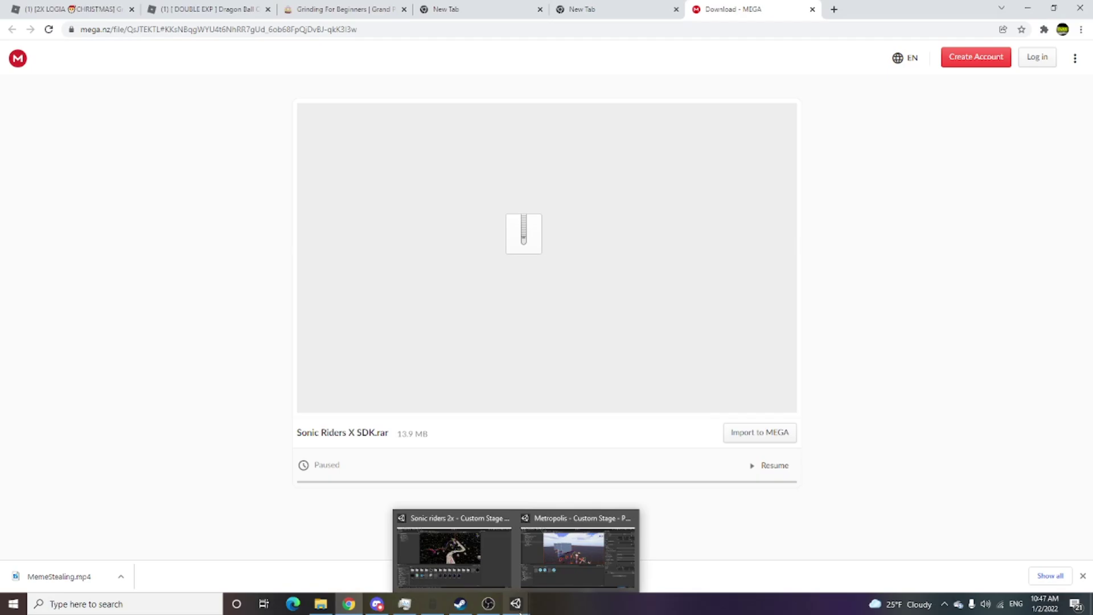
Step: Bring back the Metropolis - Custom Stage editor and shift the stage view
left_click(523, 550)
middle_click_drag(493, 278, 528, 305)
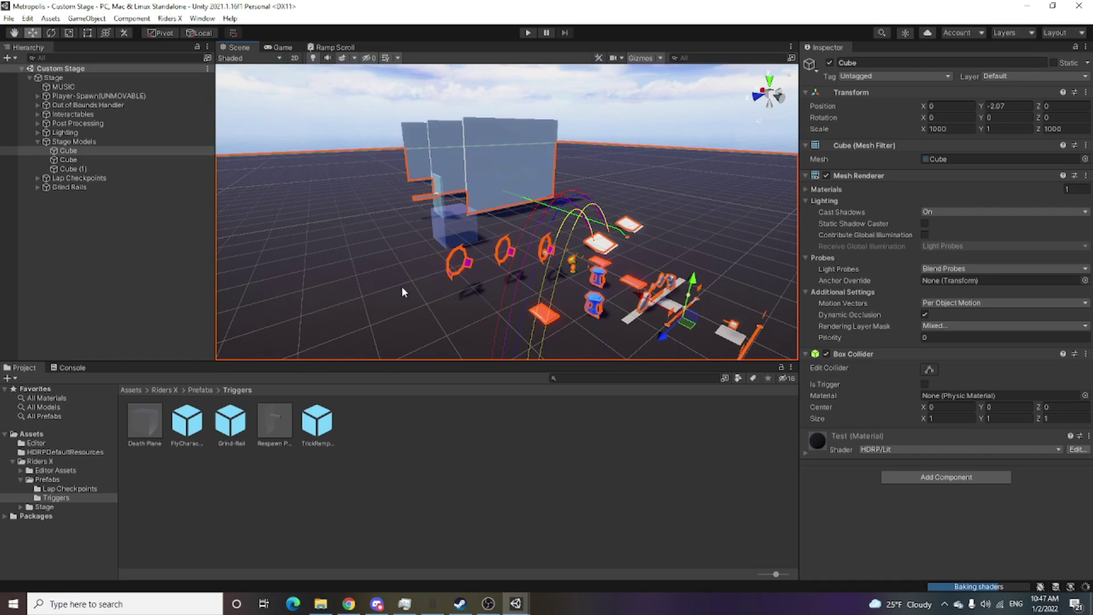
right_click_drag(404, 293, 545, 326)
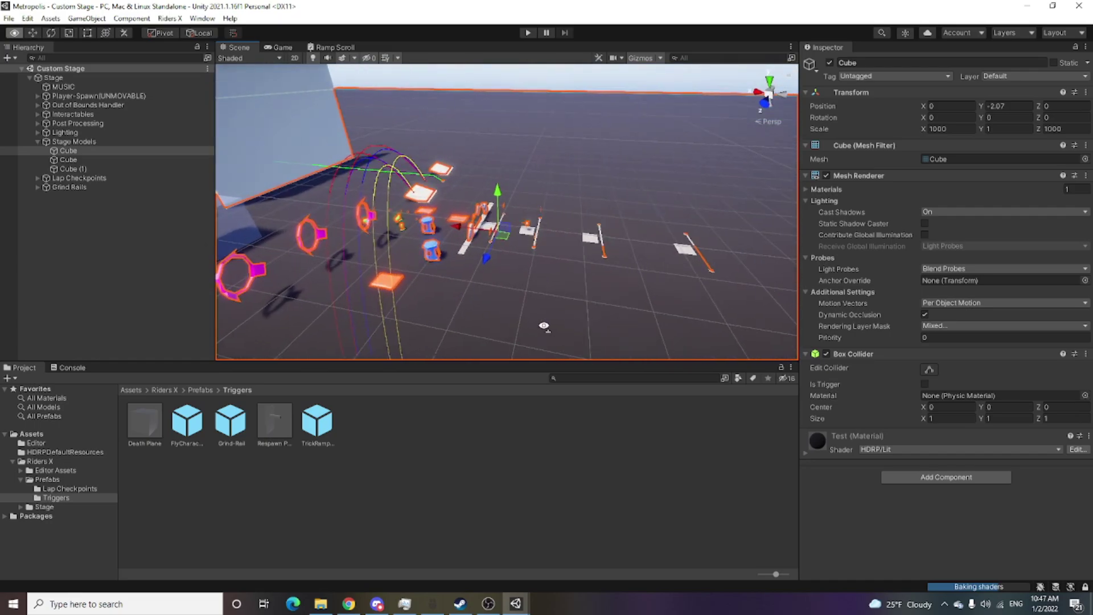
right_click_drag(545, 326, 544, 325)
right_click_drag(449, 320, 351, 296)
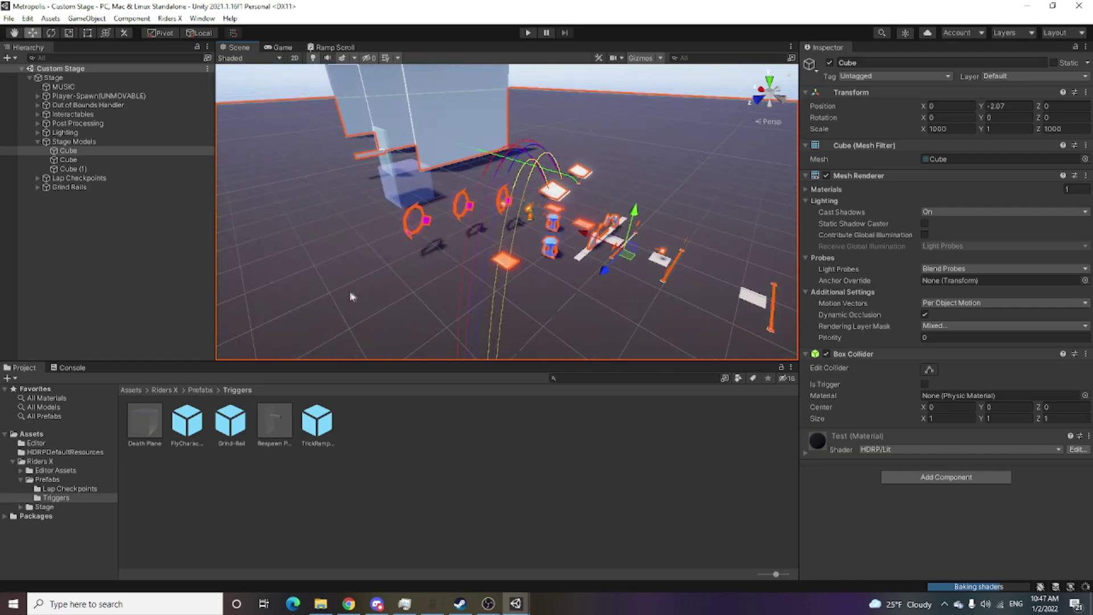
scroll(350, 296, "down", 2)
scroll(351, 296, "down", 2)
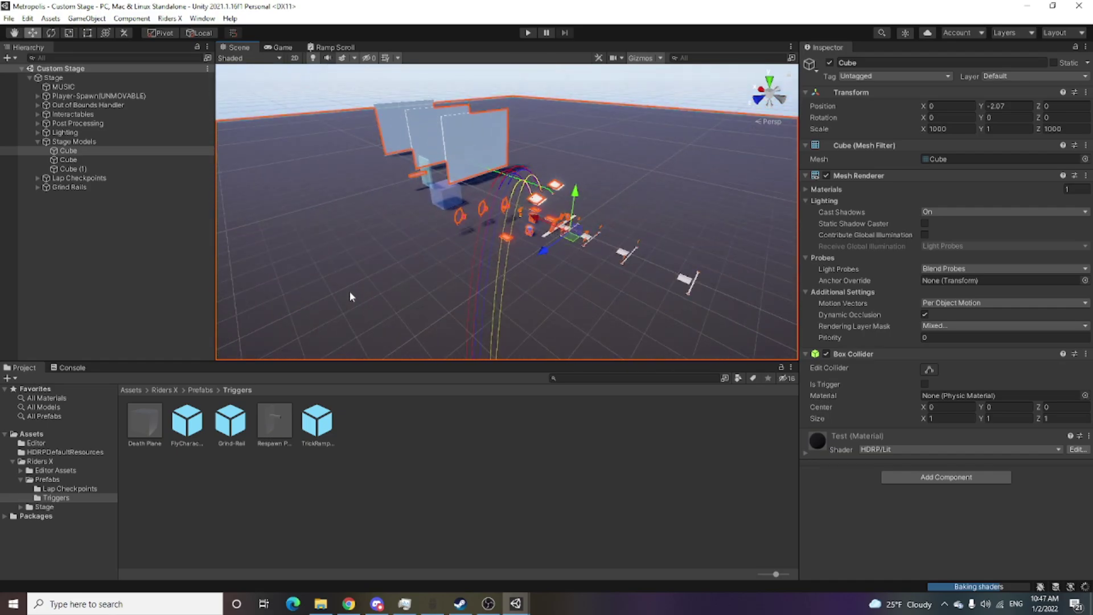